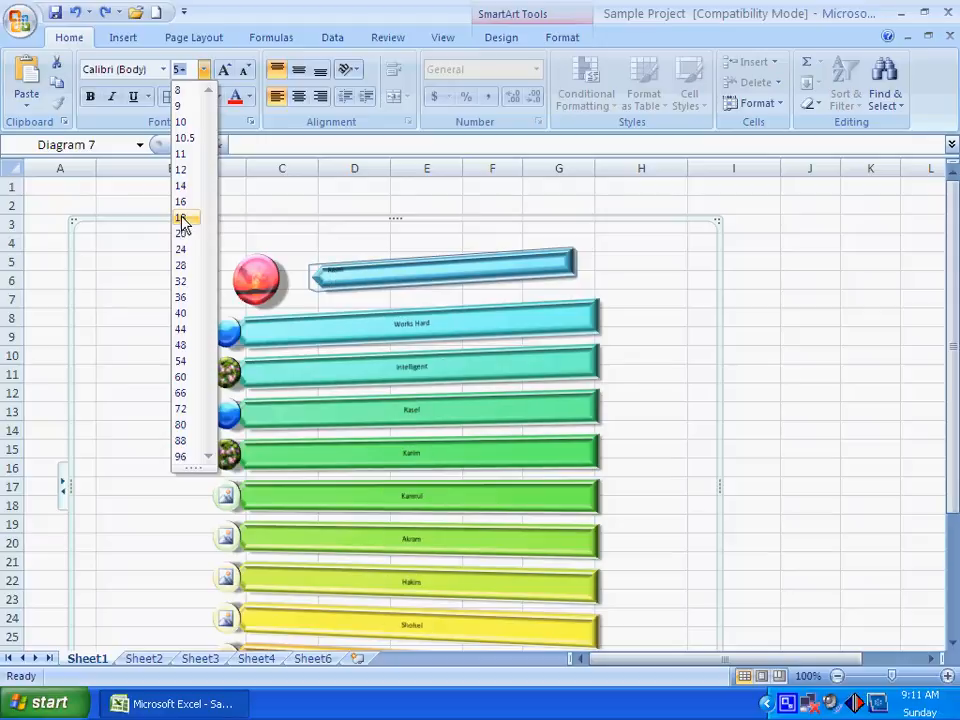
# Step: Set the font size of the SmartArt diagram's text to 18
pyautogui.click(181, 218)
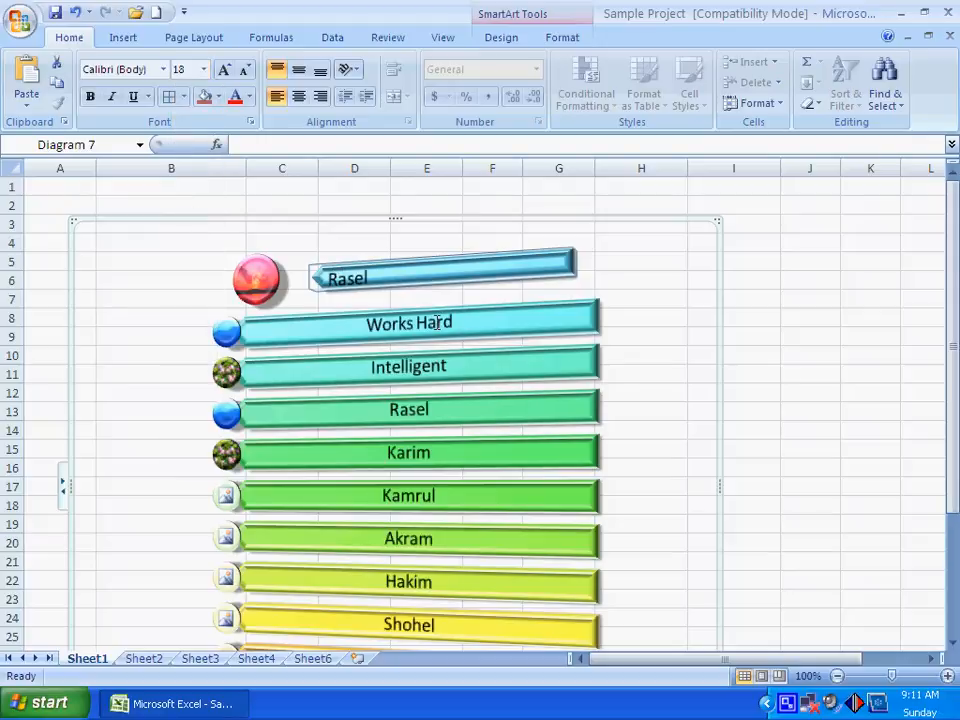
pyautogui.hotkey('alt', 'n')
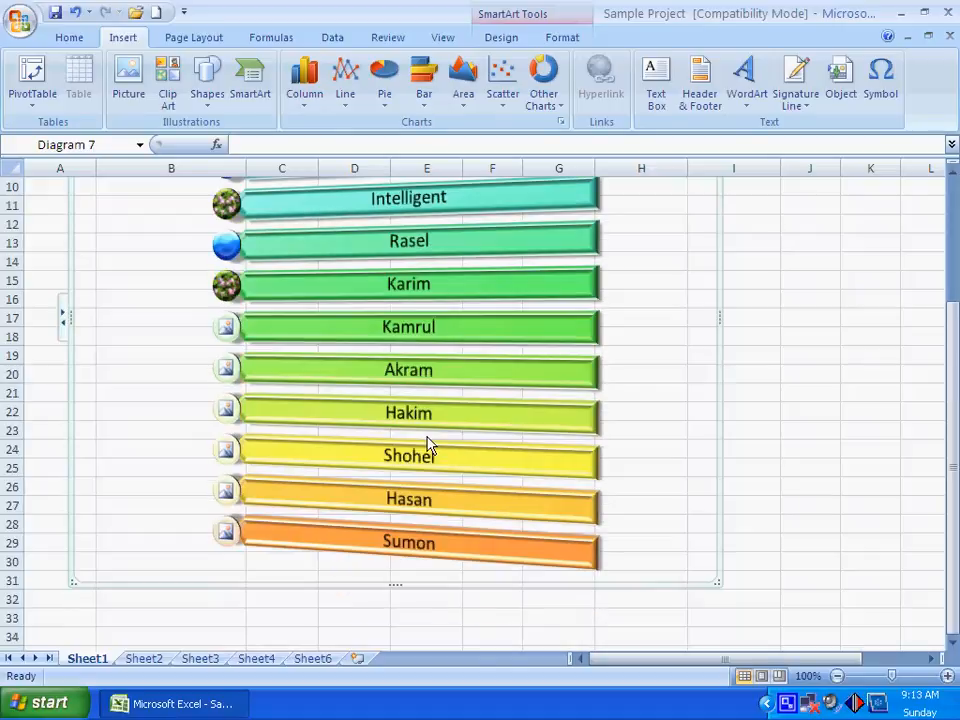
pyautogui.scroll(3, 430, 450)
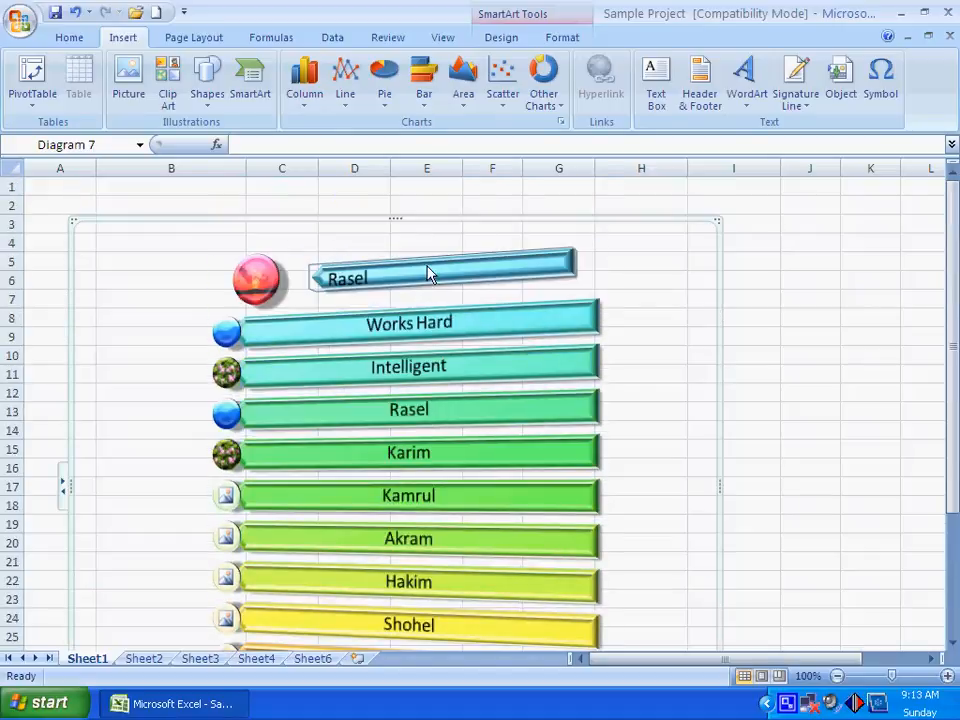
# Step: Select the whole SmartArt diagram and set its text to font size 28
pyautogui.click(360, 220)
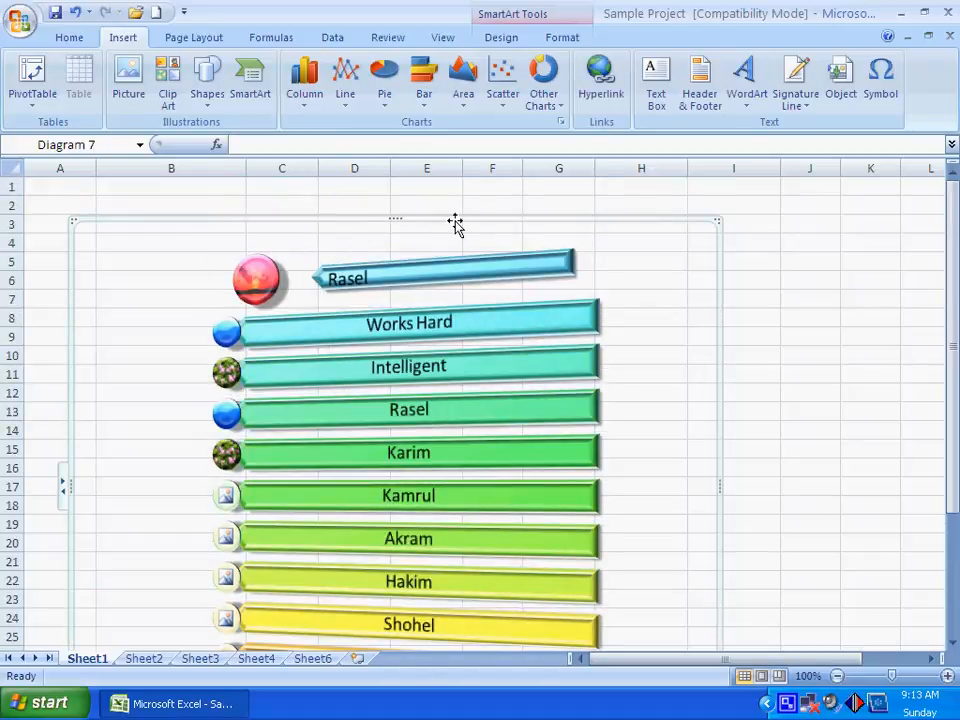
pyautogui.click(88, 42)
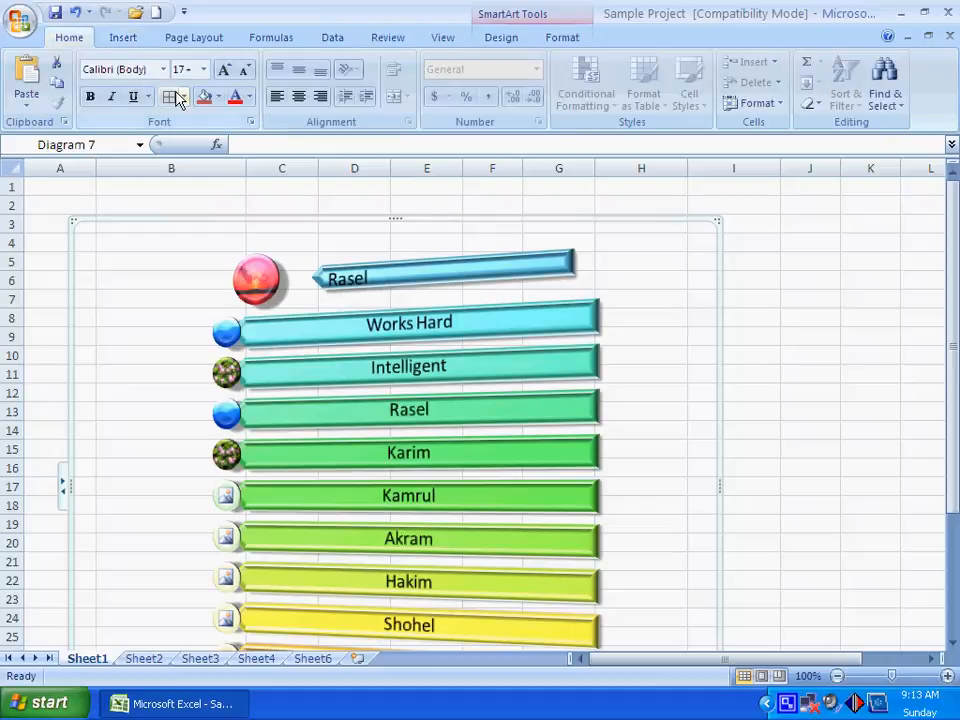
pyautogui.click(203, 69)
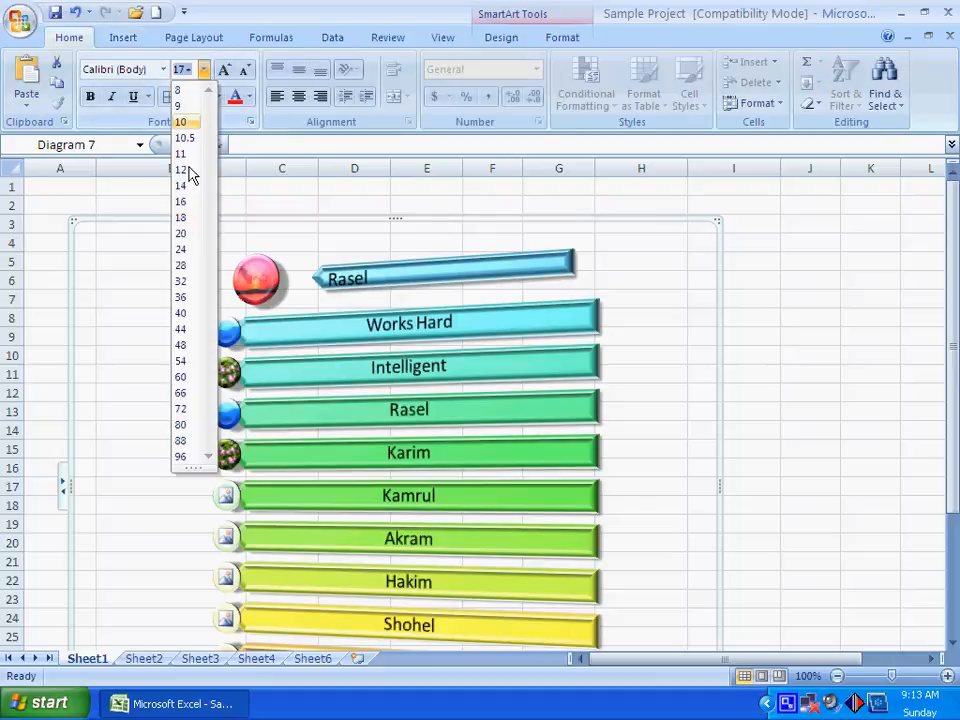
pyautogui.click(186, 268)
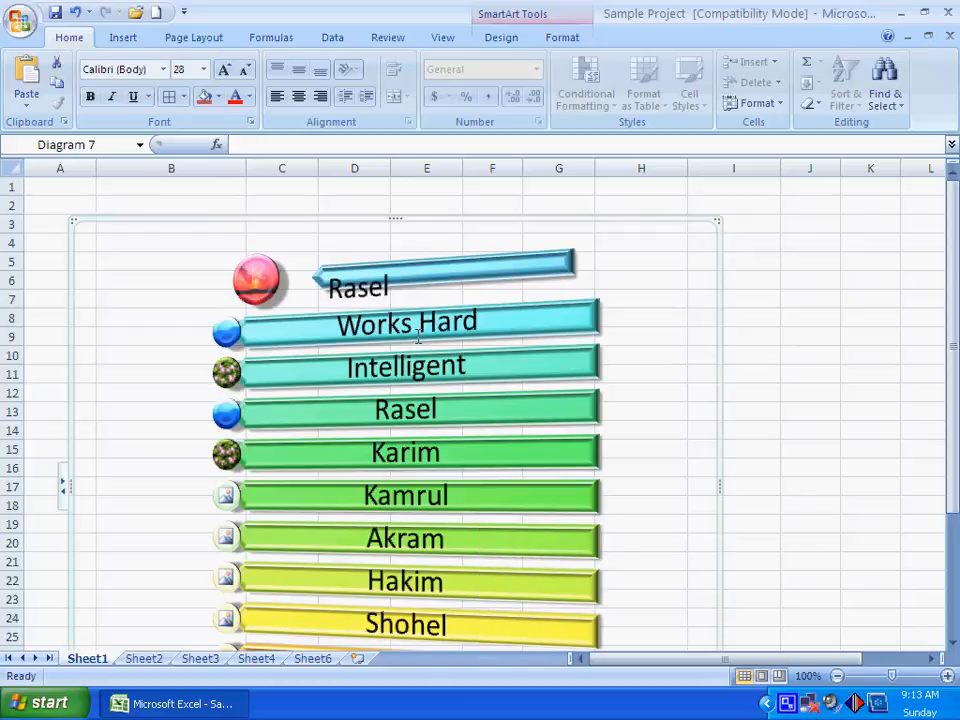
# Step: Apply the green-outlined WordArt style to the text in the diagram's uppermost bar
pyautogui.click(503, 38)
pyautogui.click(561, 38)
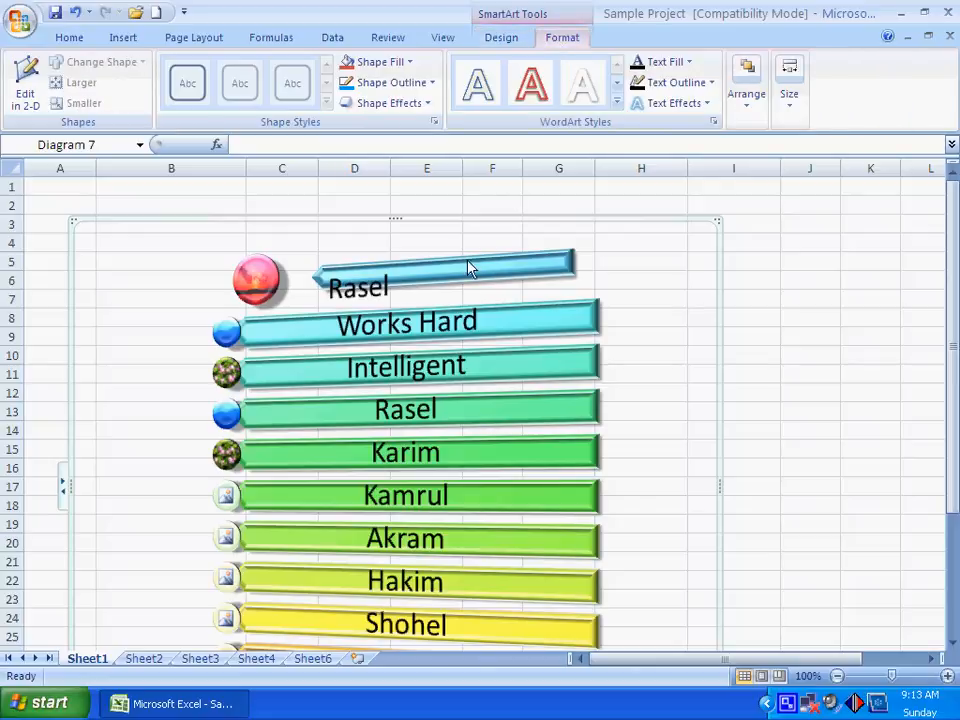
pyautogui.click(437, 268)
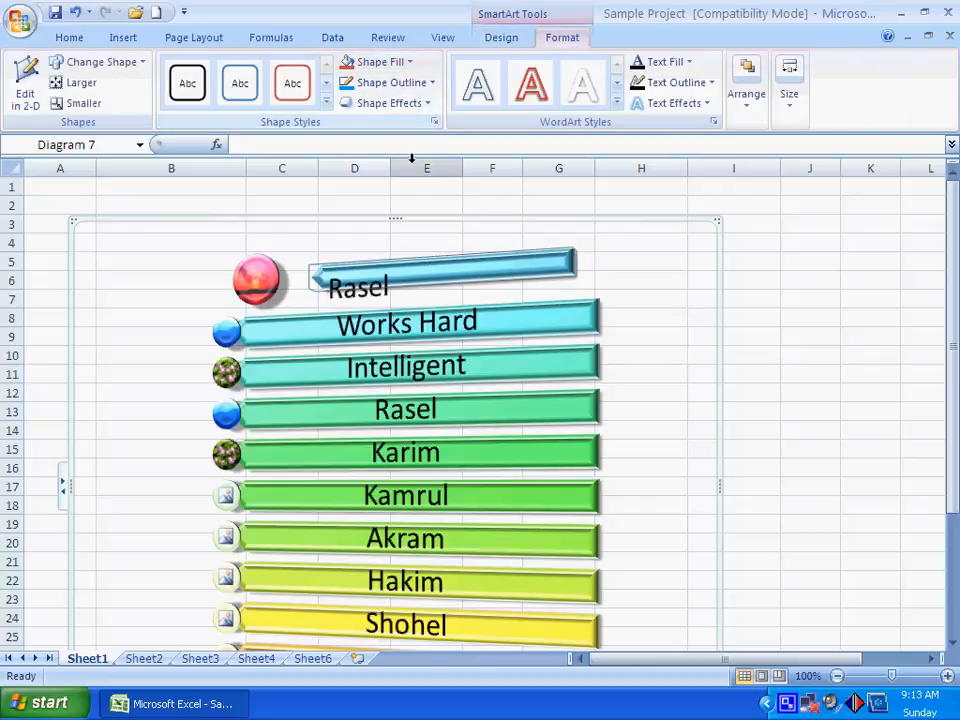
pyautogui.click(583, 92)
pyautogui.click(620, 88)
pyautogui.click(543, 92)
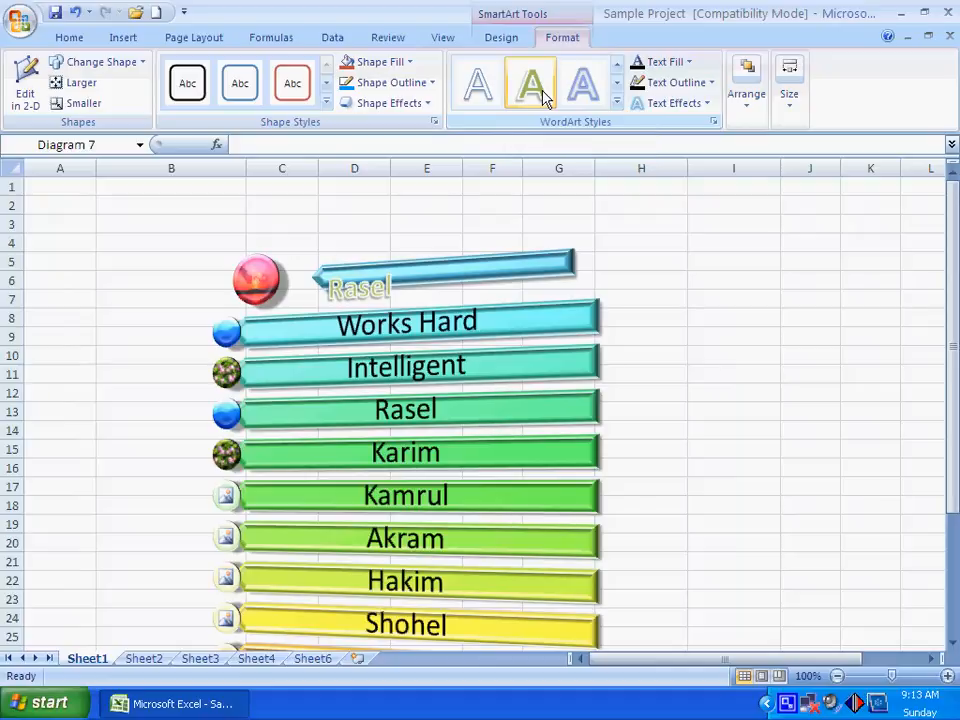
# Step: Try the white orange-outlined WordArt style on the "Works Hard" text, then the solid orange one
pyautogui.click(502, 310)
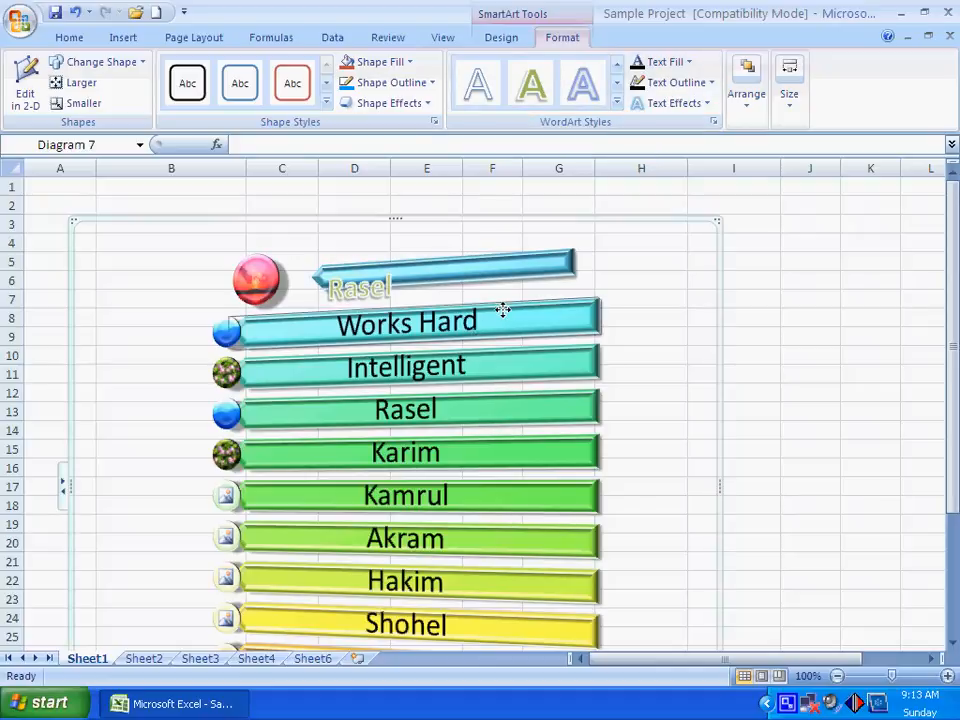
pyautogui.click(618, 86)
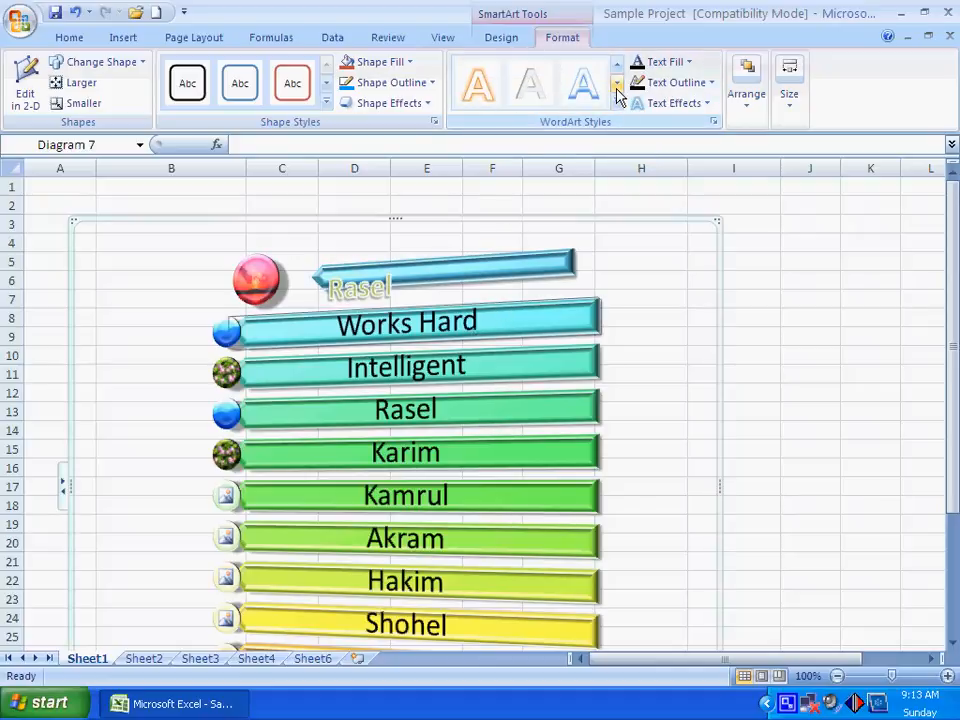
pyautogui.click(476, 88)
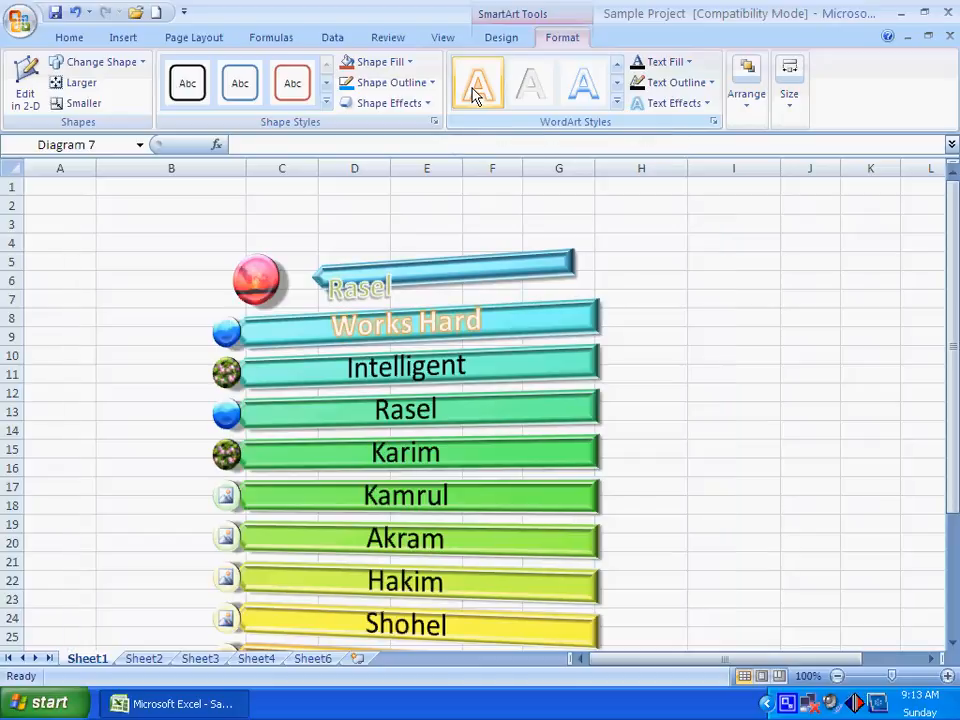
pyautogui.click(617, 84)
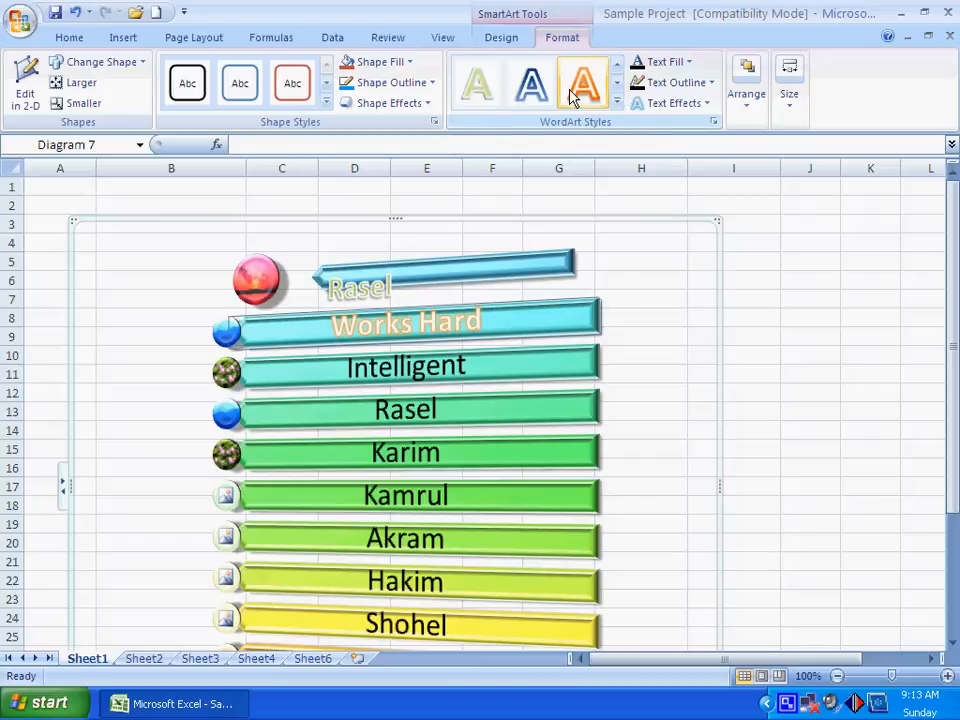
pyautogui.click(573, 97)
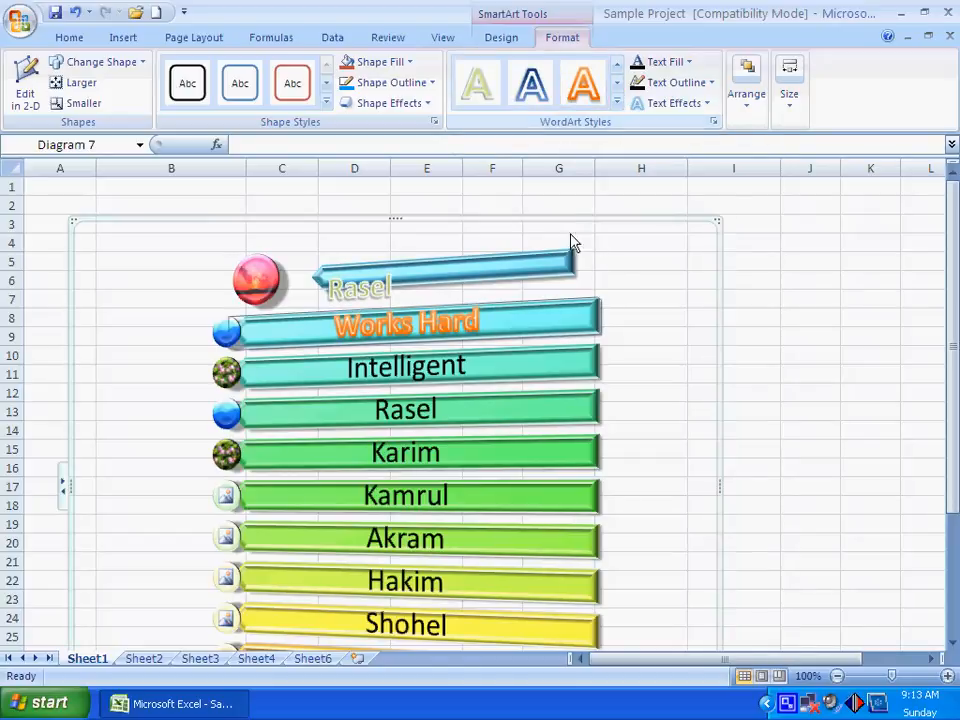
# Step: Apply the solid blue WordArt style to all text in the SmartArt diagram
pyautogui.click(527, 221)
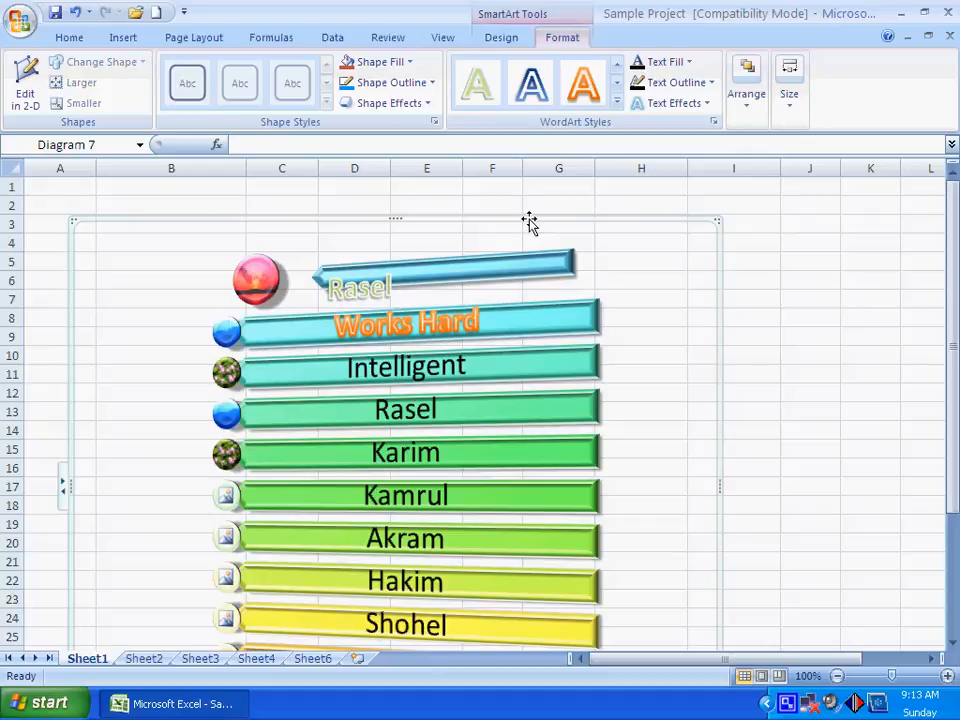
pyautogui.click(533, 90)
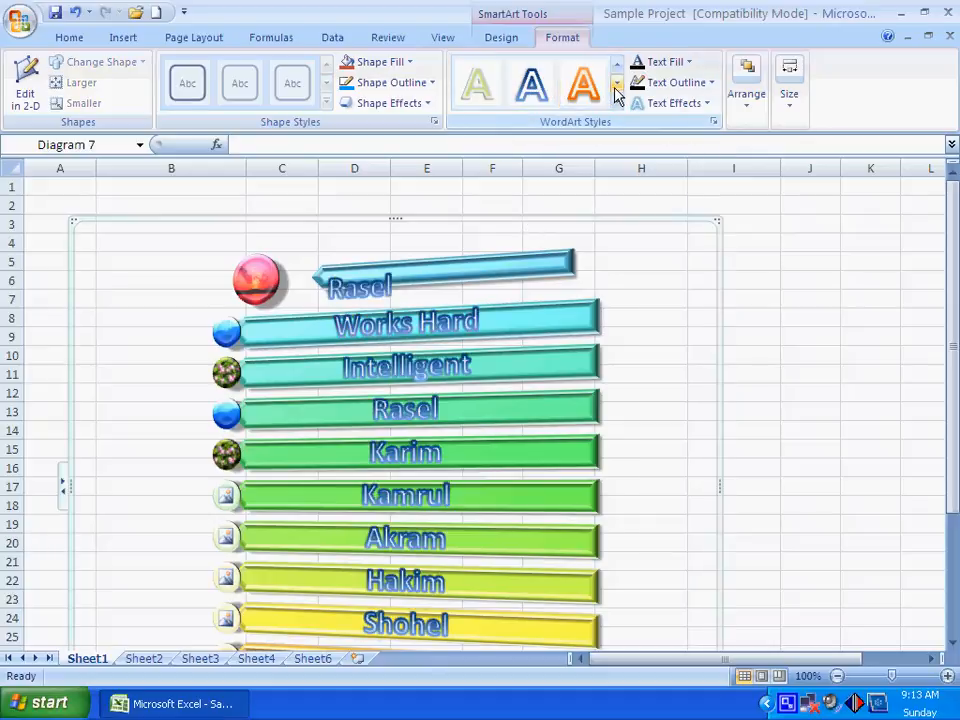
pyautogui.click(614, 88)
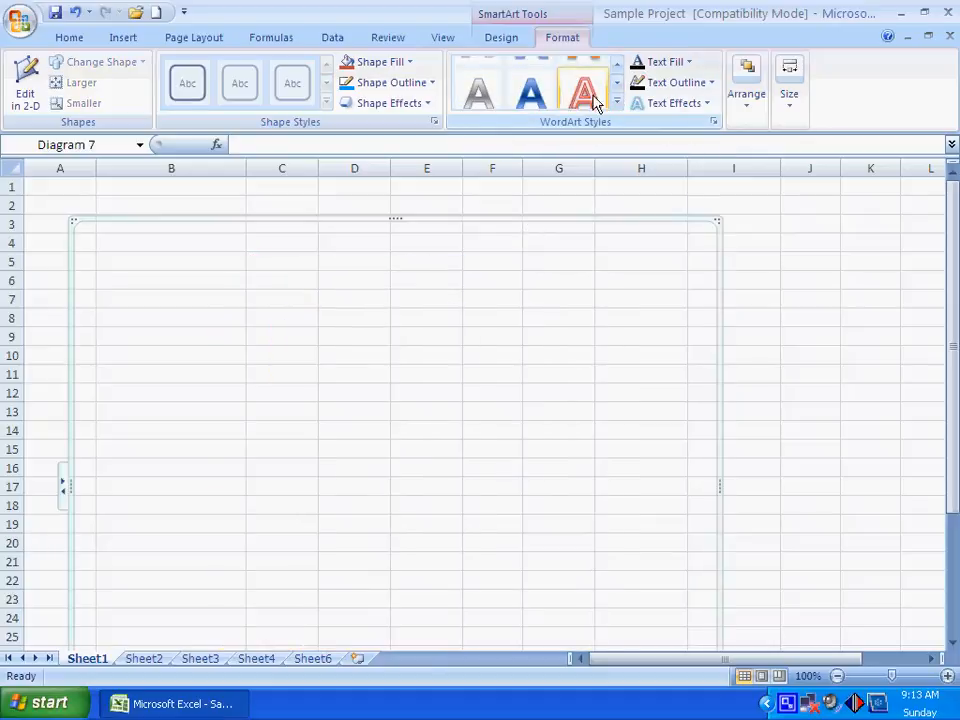
pyautogui.click(540, 100)
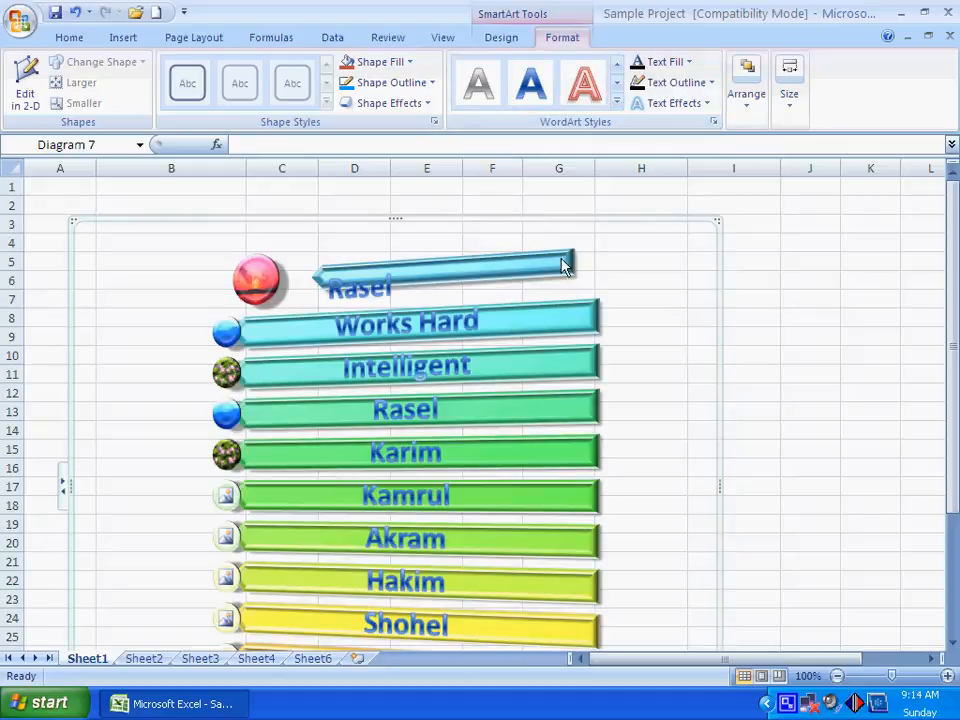
# Step: Give the "Works Hard" text the red-outlined WordArt style and a lighter blue theme fill color
pyautogui.click(535, 315)
pyautogui.click(584, 88)
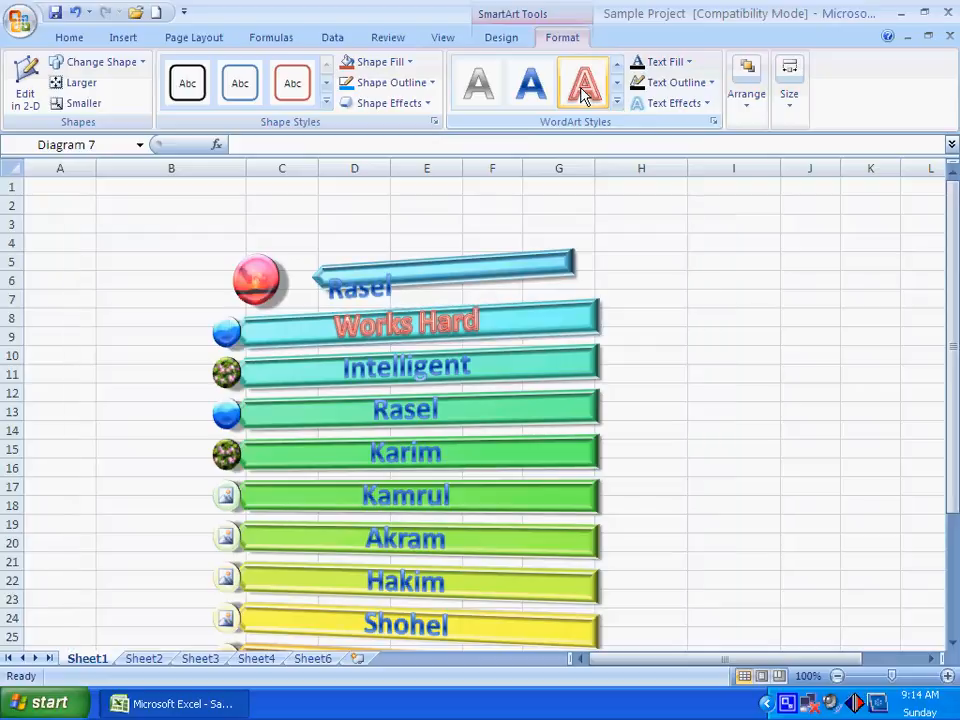
pyautogui.click(686, 62)
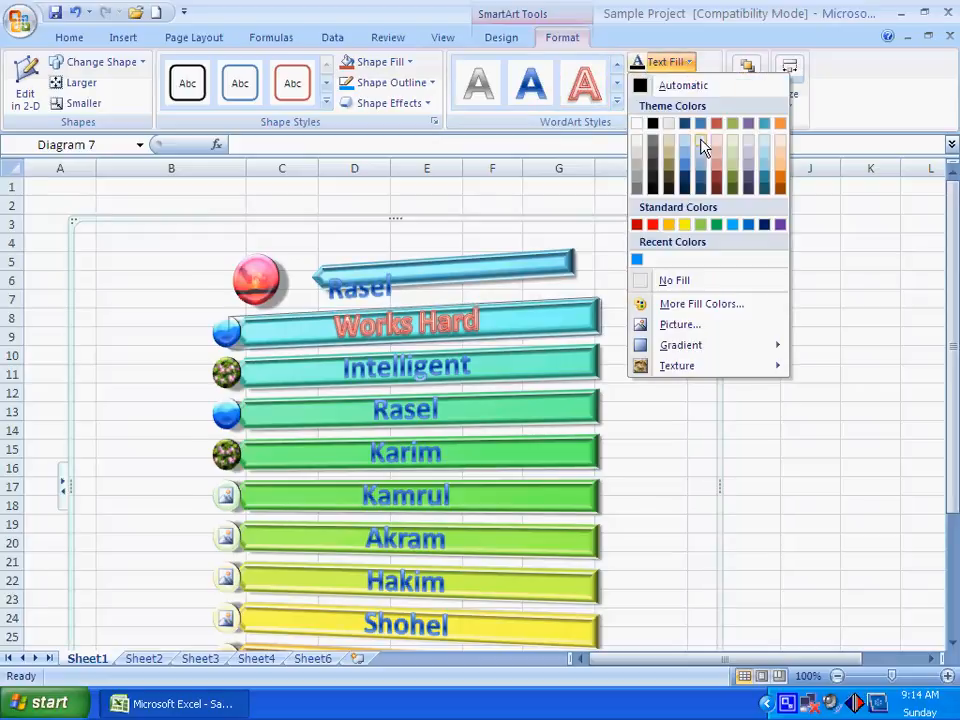
pyautogui.click(701, 166)
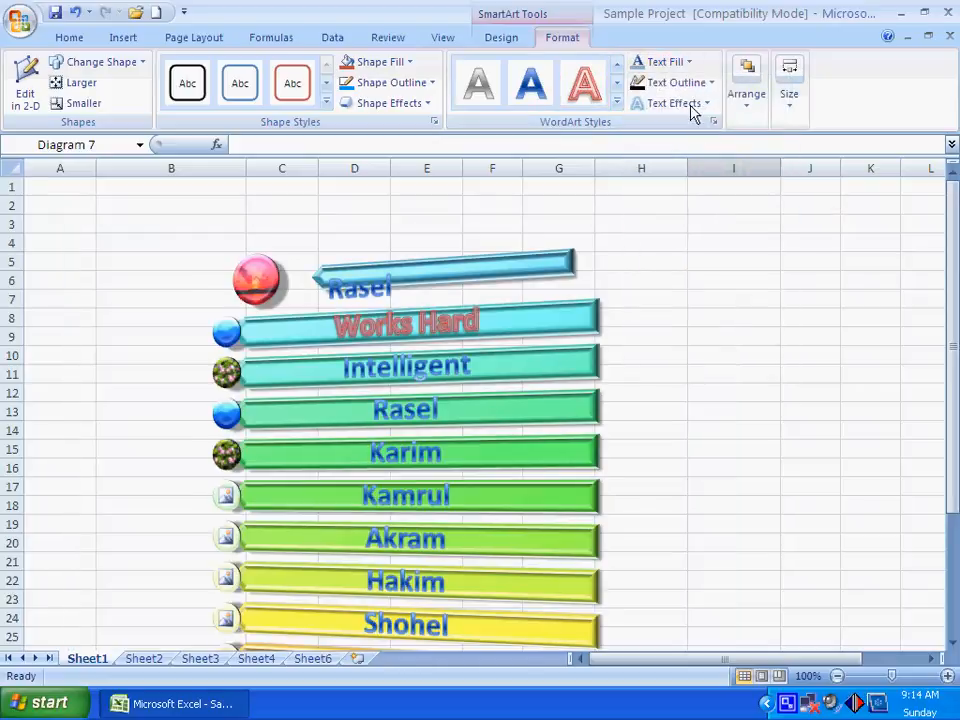
# Step: Set the "Works Hard" text outline to a near-black theme color and fill the text with the Sunset picture
pyautogui.click(693, 86)
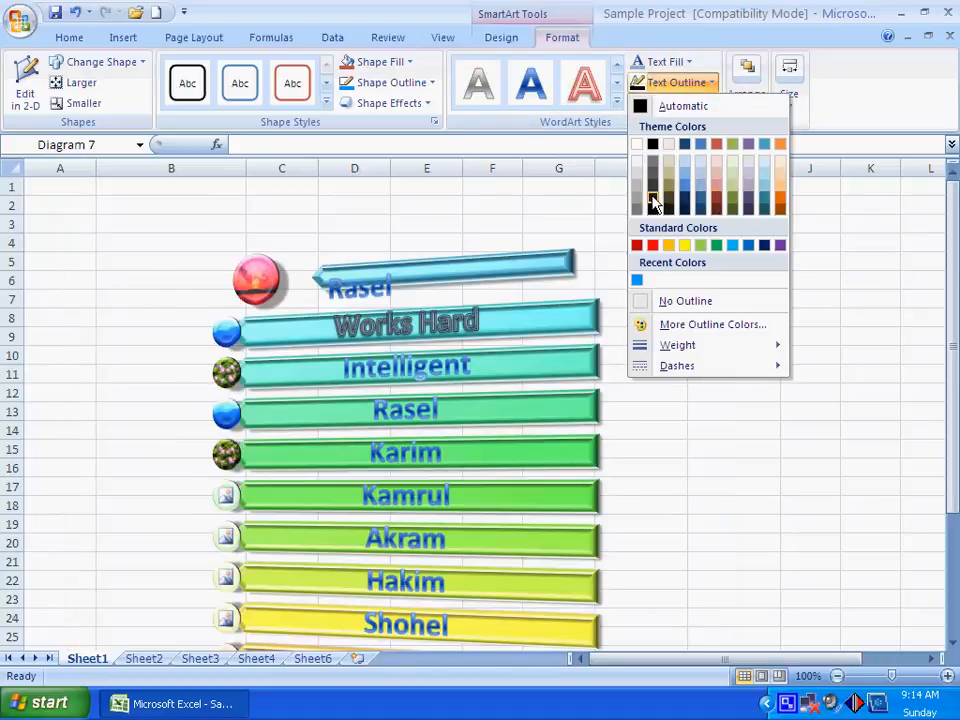
pyautogui.click(652, 203)
pyautogui.click(670, 63)
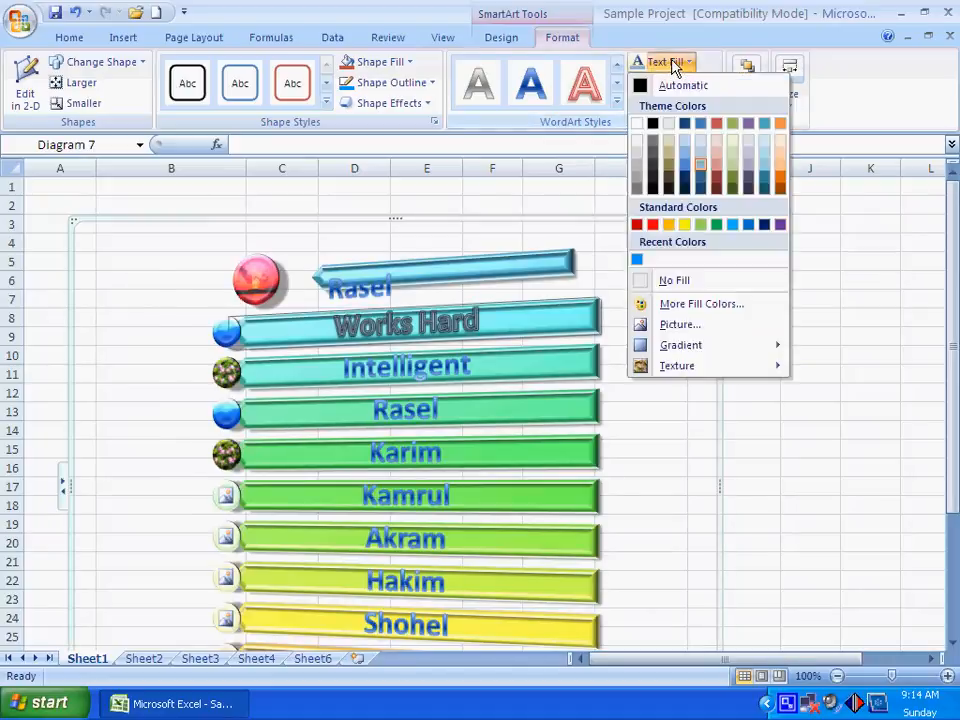
pyautogui.click(697, 326)
pyautogui.click(437, 165)
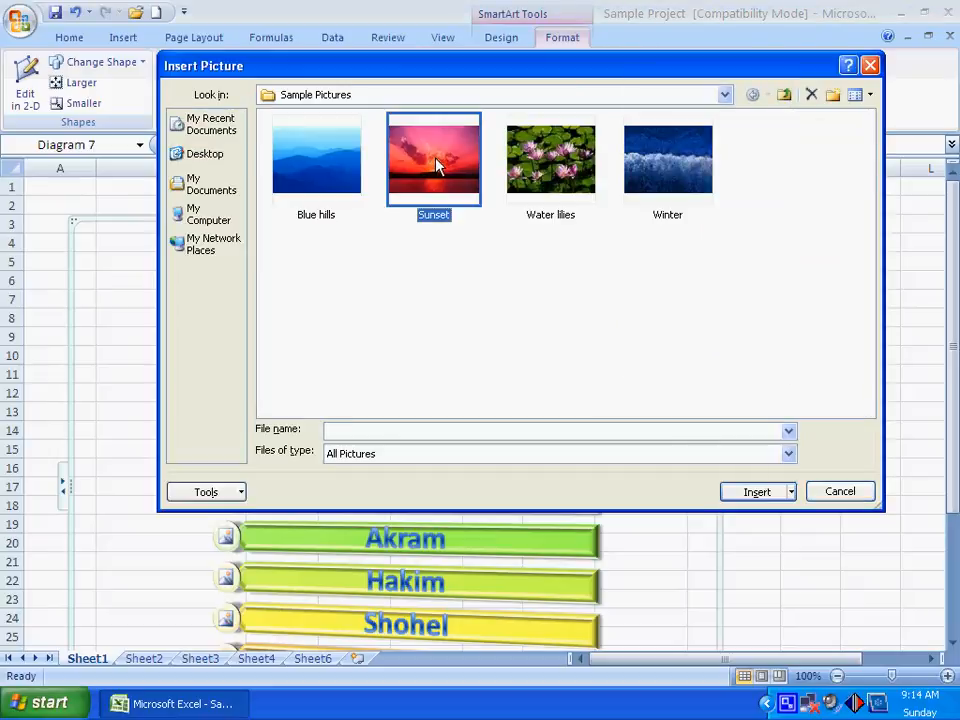
pyautogui.doubleClick(437, 165)
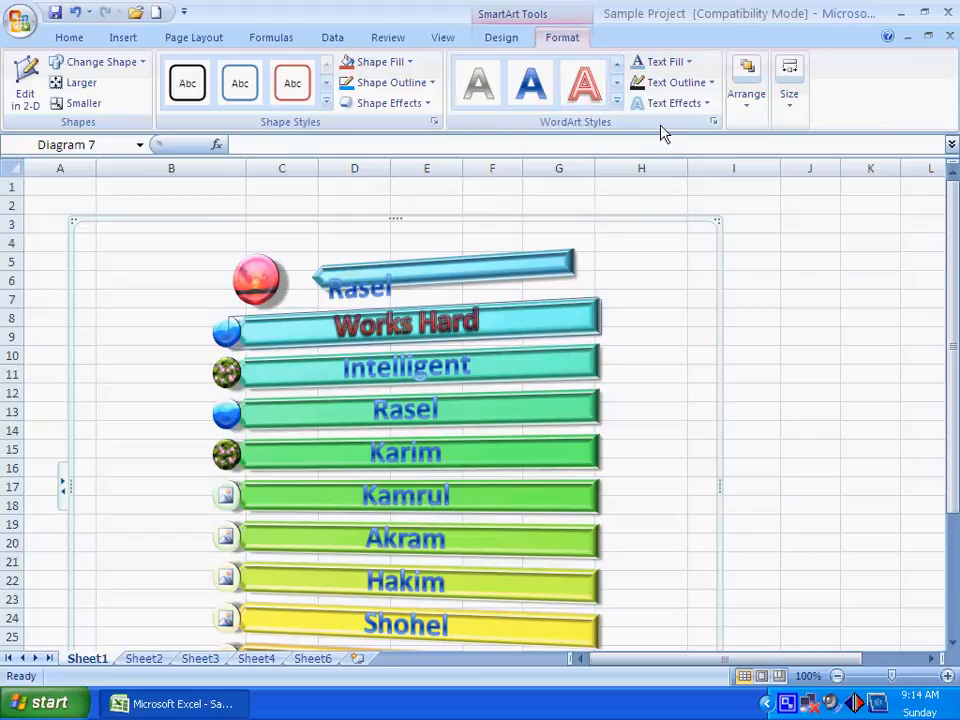
# Step: Fill the "Works Hard" text with the crumpled brown paper texture, tiled as texture
pyautogui.click(675, 62)
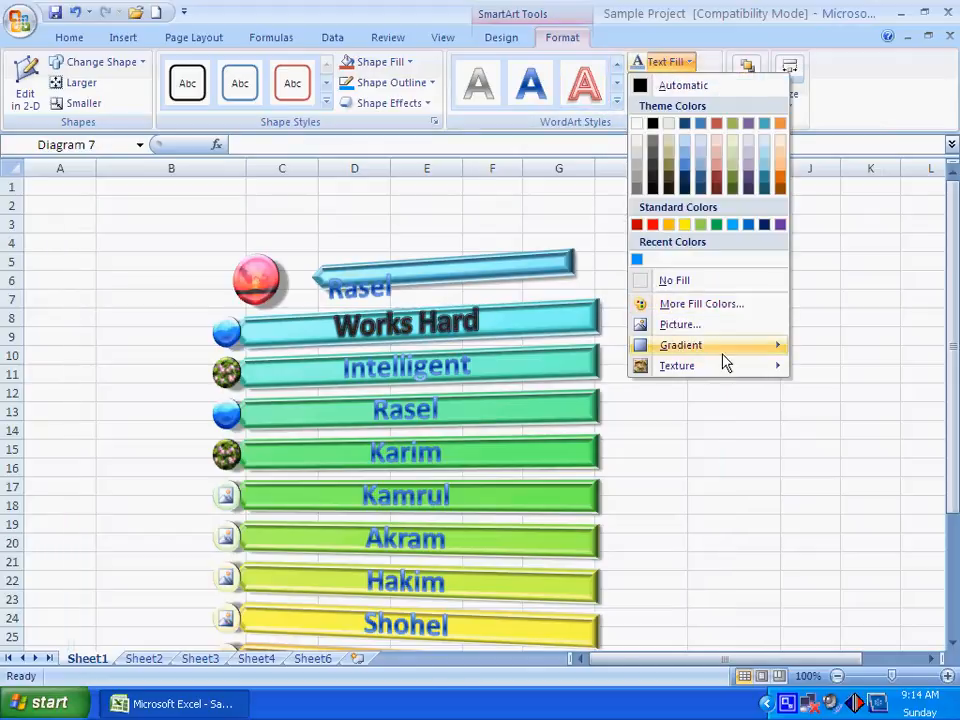
pyautogui.moveTo(724, 355)
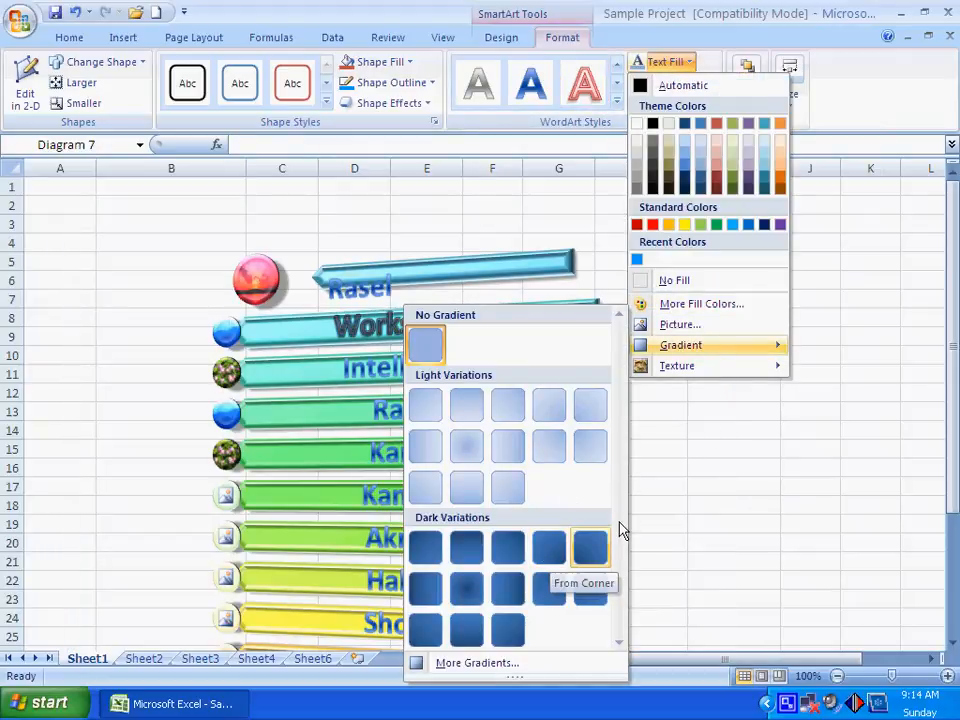
pyautogui.click(485, 662)
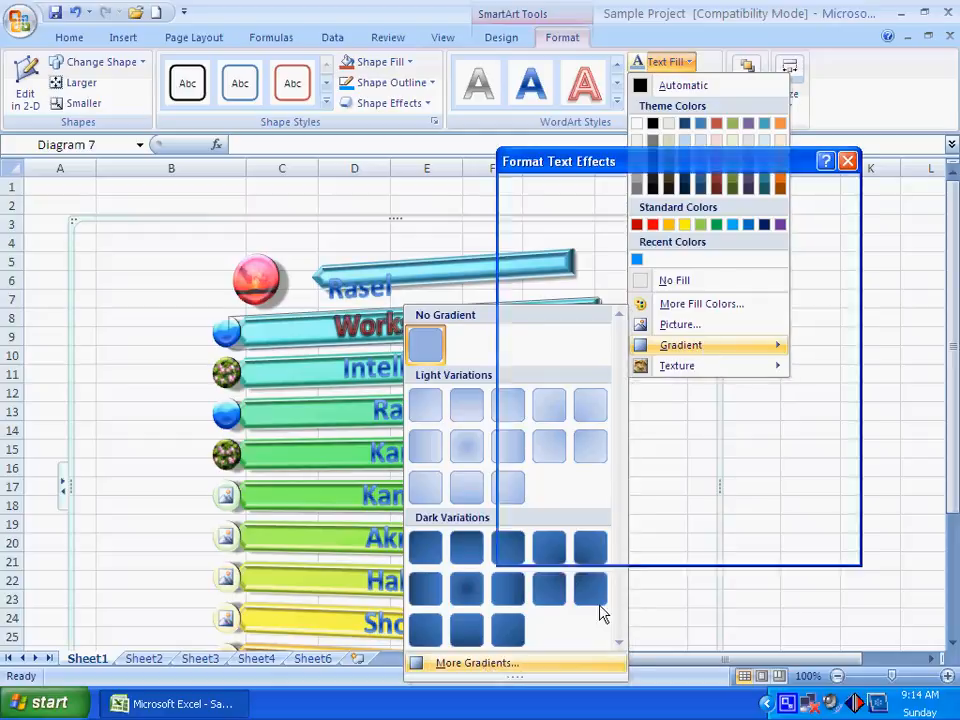
pyautogui.click(690, 294)
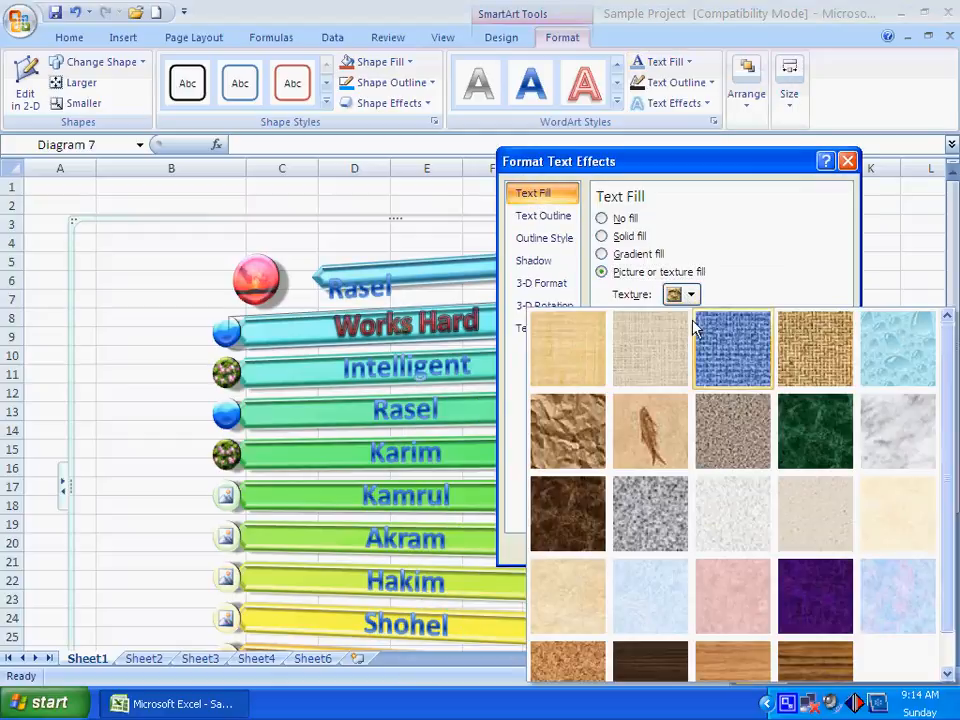
pyautogui.click(556, 457)
pyautogui.click(618, 356)
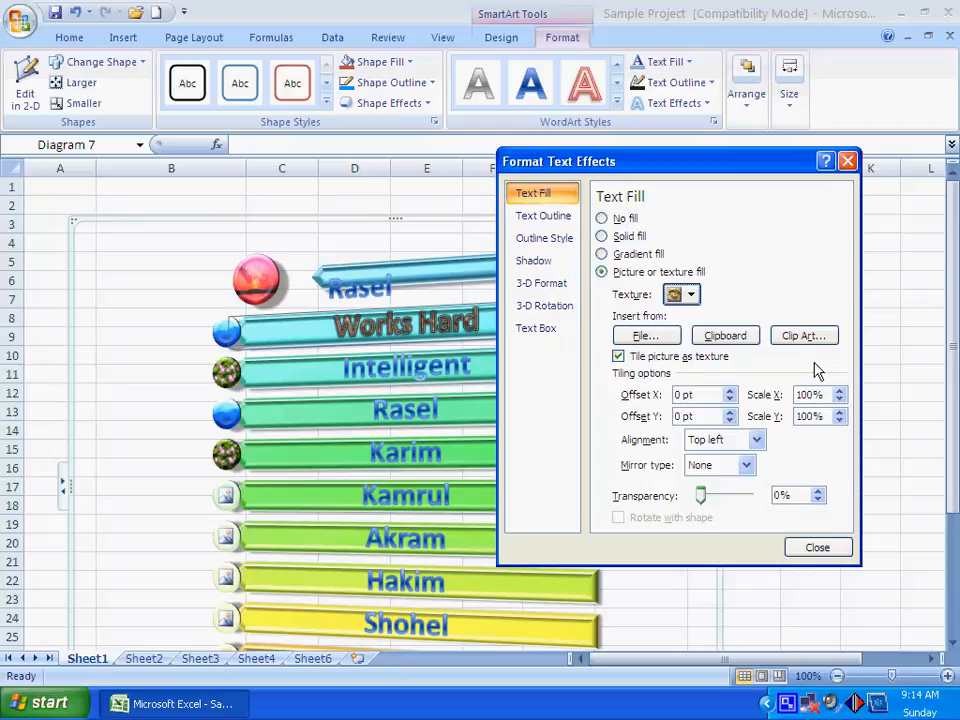
pyautogui.click(815, 549)
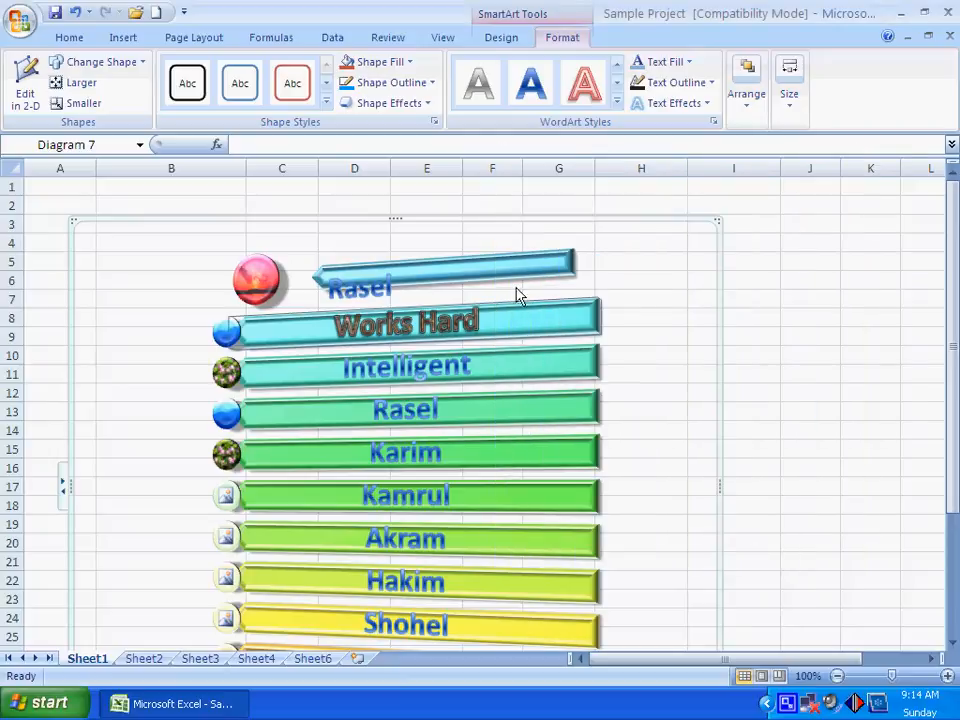
pyautogui.click(660, 62)
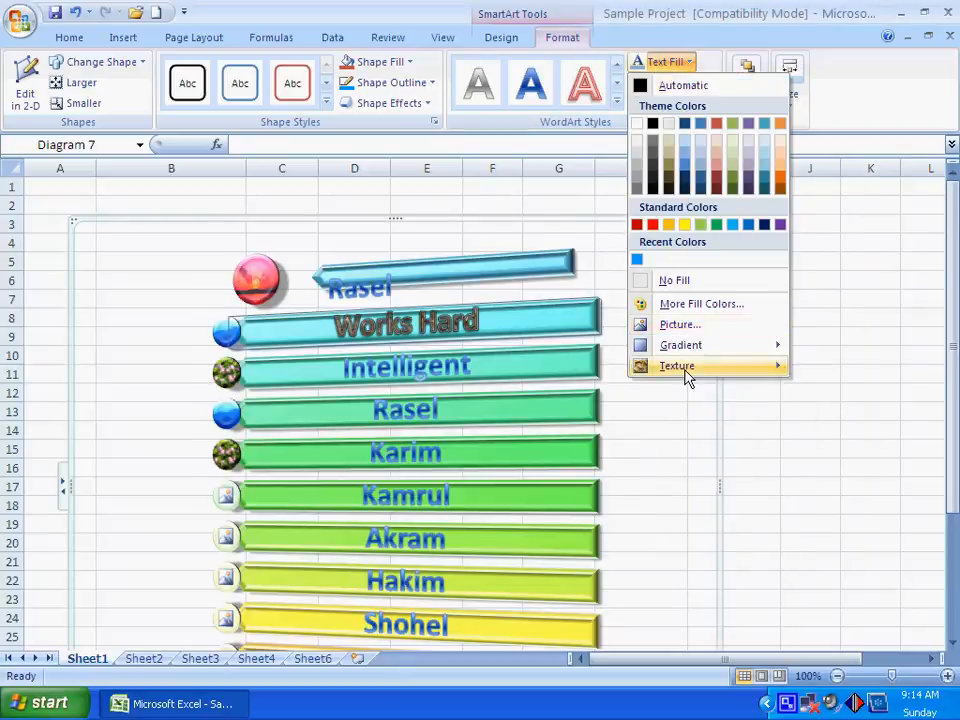
pyautogui.moveTo(696, 355)
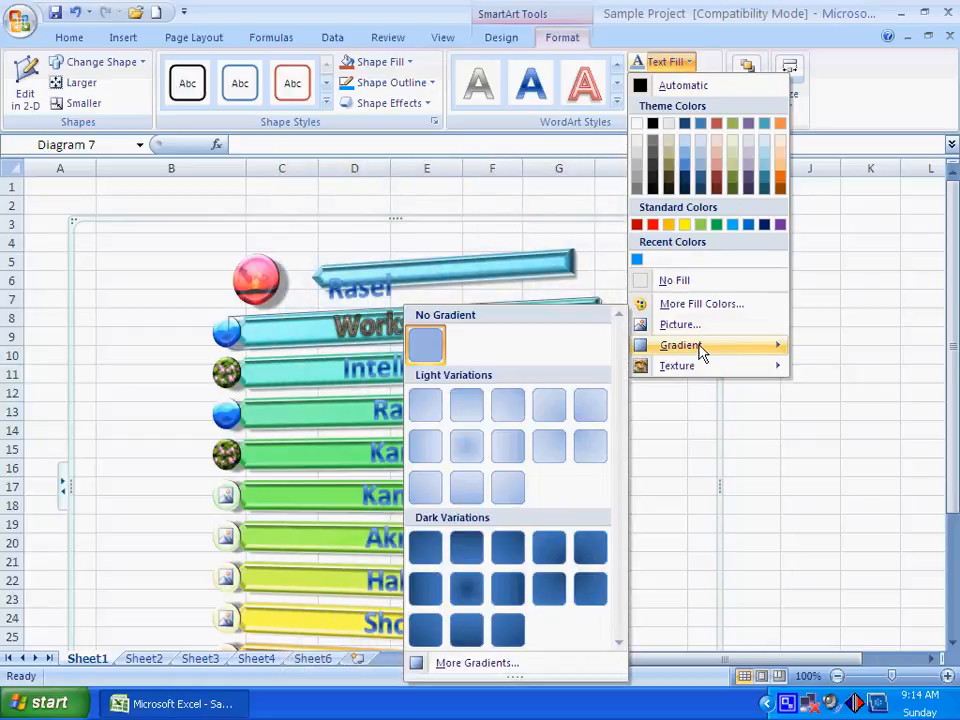
pyautogui.click(669, 45)
# Step: Set the "Works Hard" text outline weight to 6 pt and its color to standard yellow
pyautogui.click(676, 83)
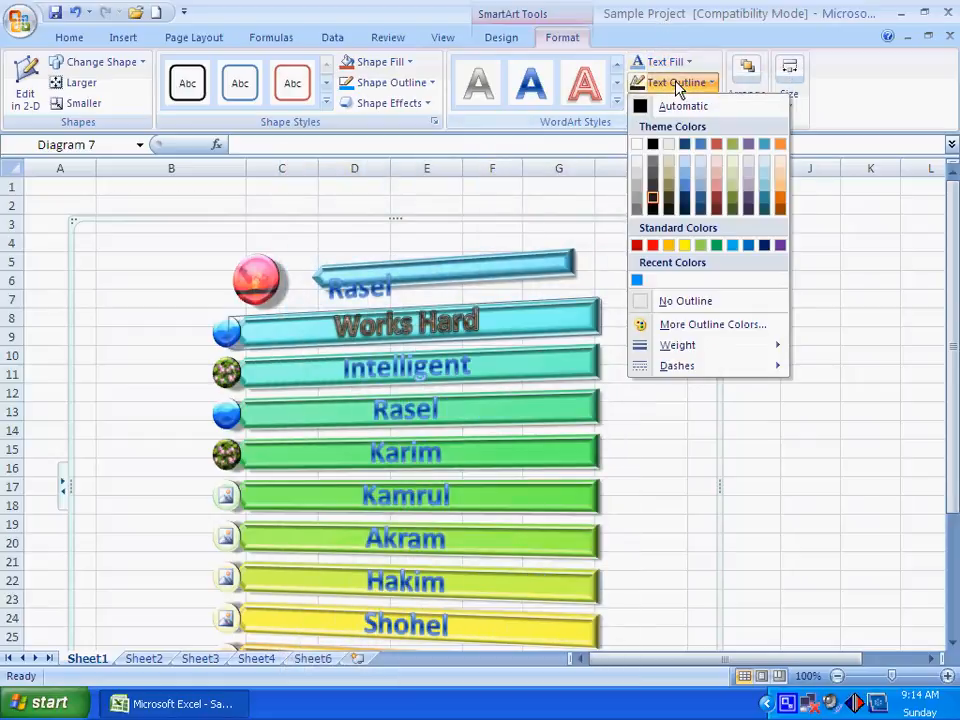
pyautogui.moveTo(672, 352)
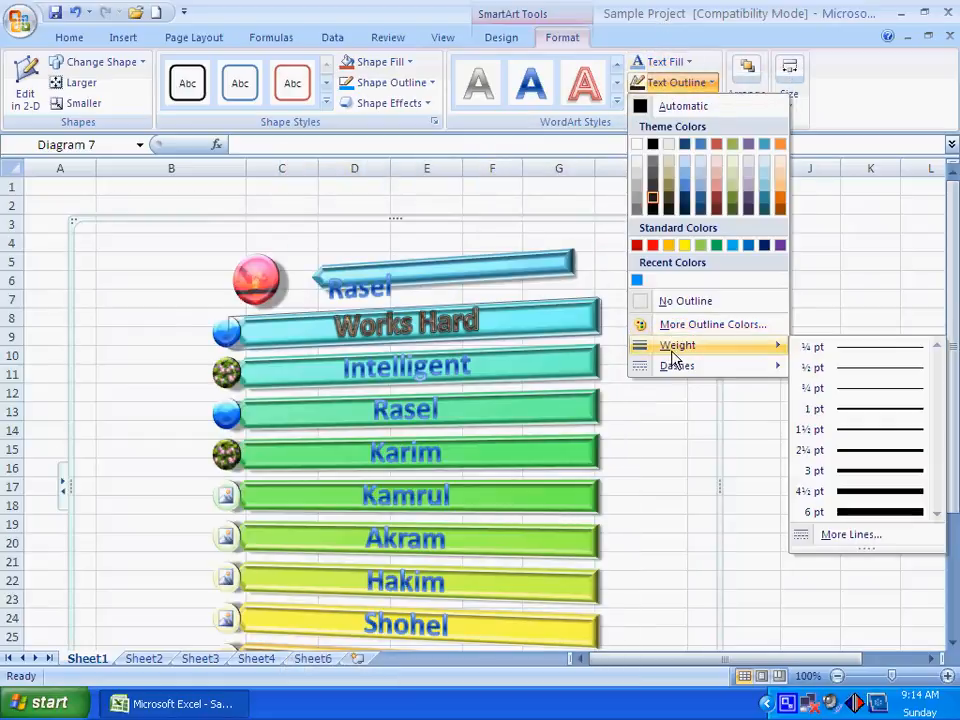
pyautogui.click(863, 522)
pyautogui.click(660, 85)
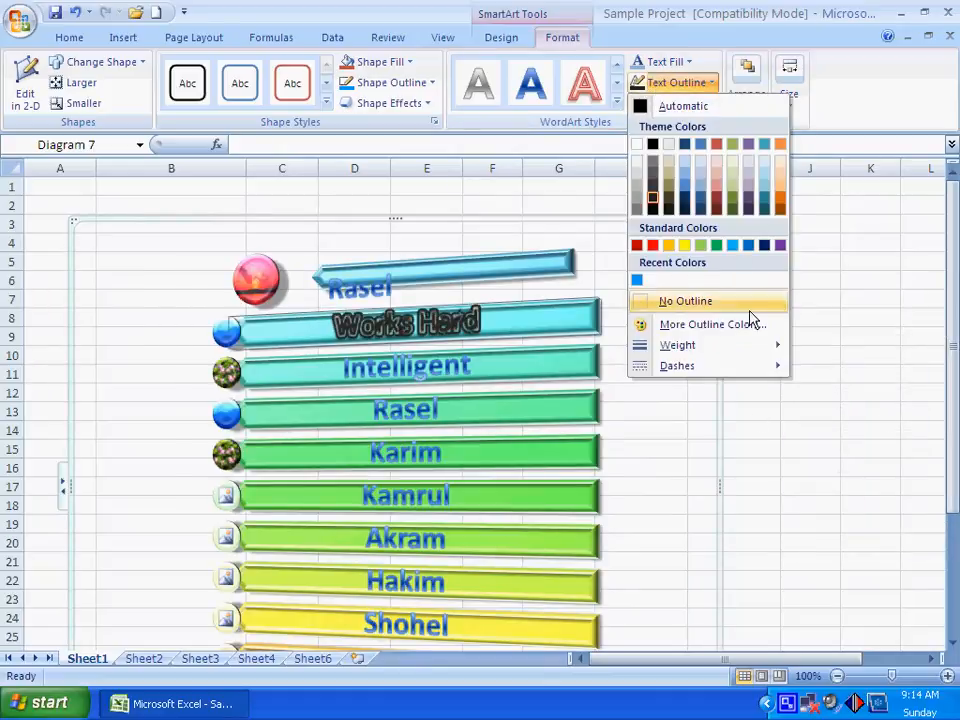
pyautogui.click(685, 246)
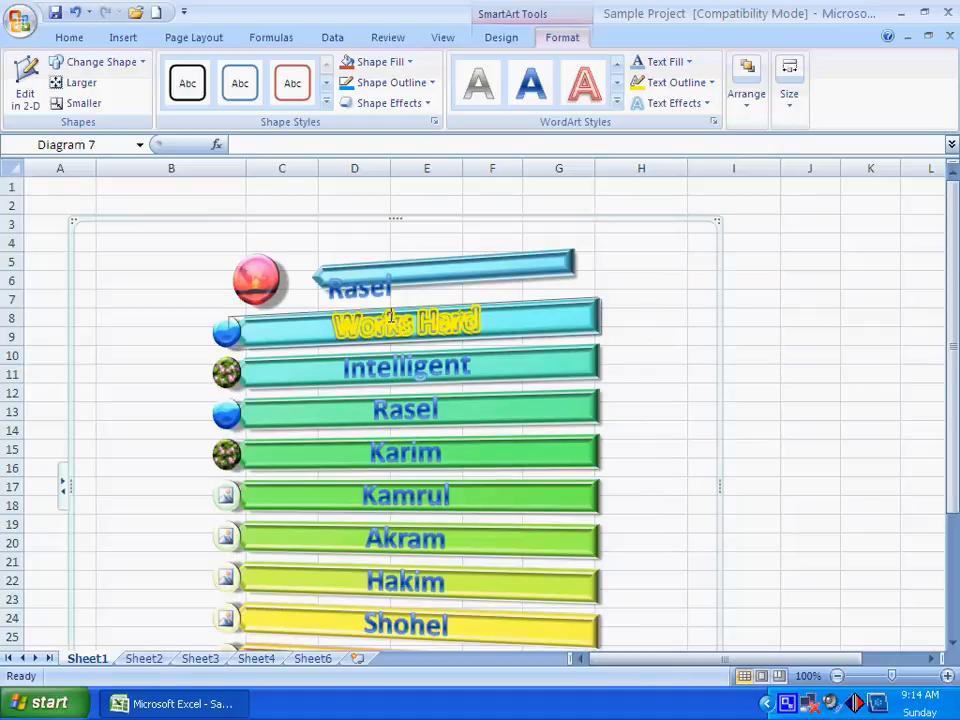
# Step: Apply a 3-D Rotation preset that lays the diagram flat, and add a Transform effect to the "Works Hard" text
pyautogui.click(672, 104)
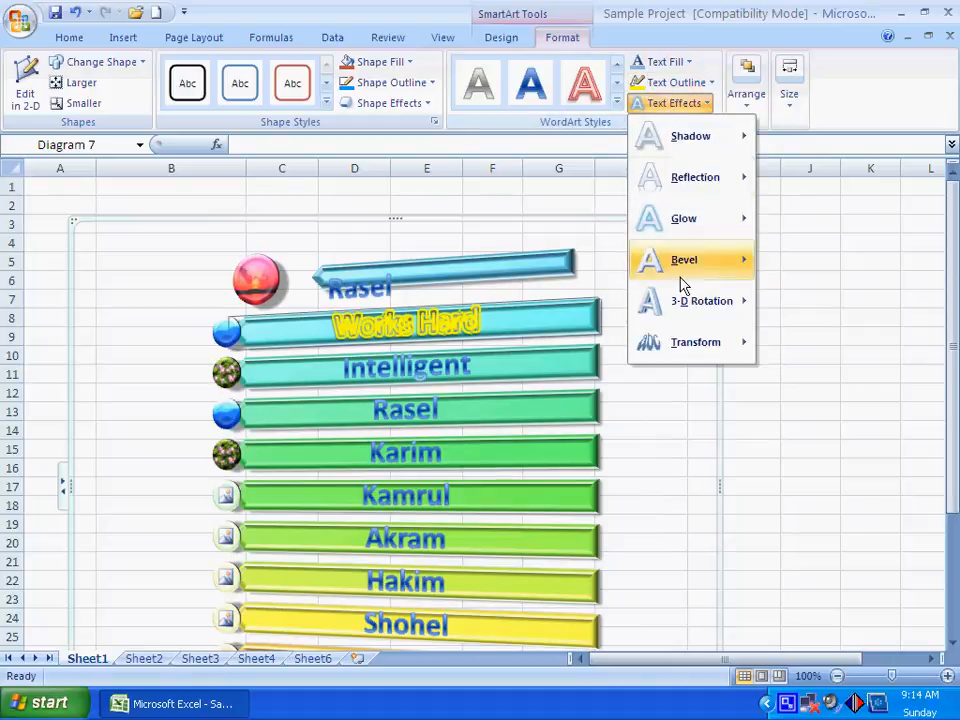
pyautogui.moveTo(683, 303)
pyautogui.click(530, 323)
pyautogui.click(673, 104)
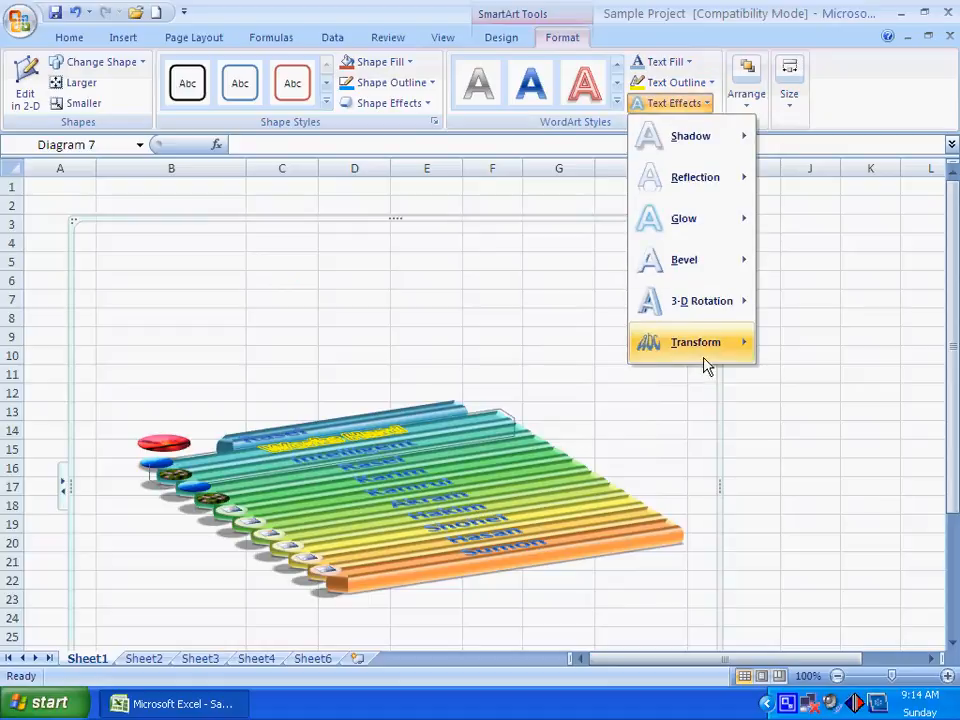
pyautogui.moveTo(702, 350)
pyautogui.click(538, 322)
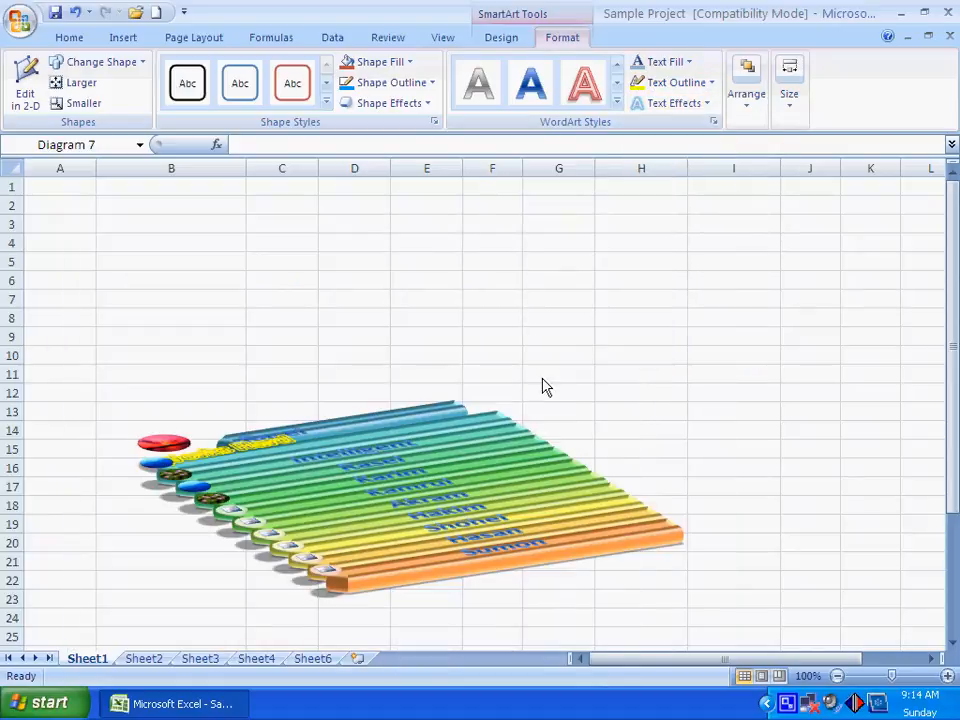
# Step: Set the SmartArt diagram's height and width to 10 inches each
pyautogui.click(797, 108)
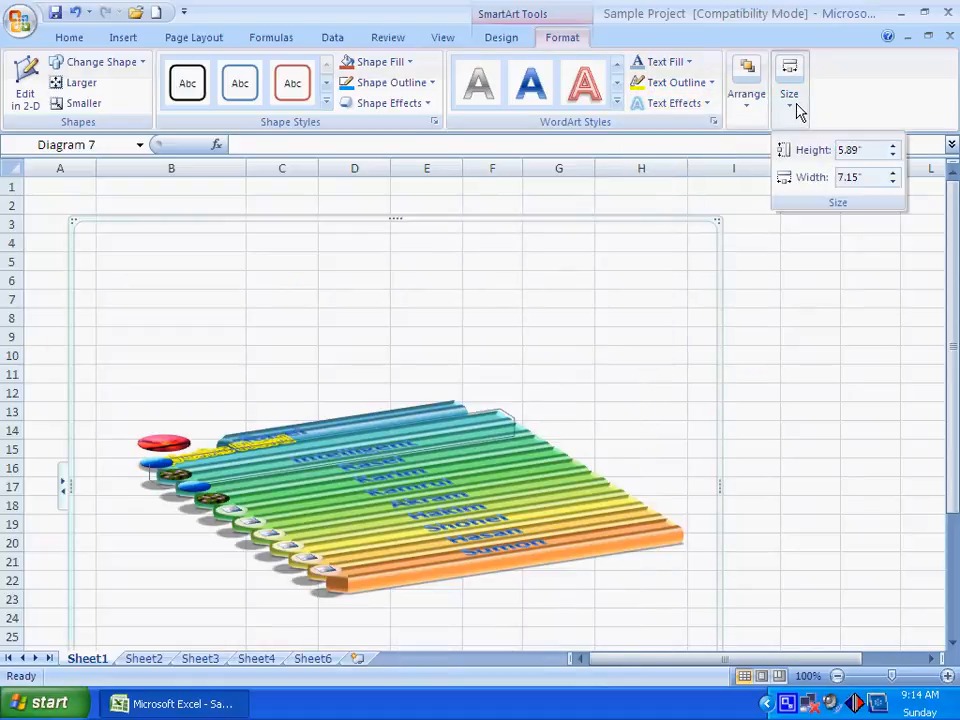
pyautogui.click(846, 149)
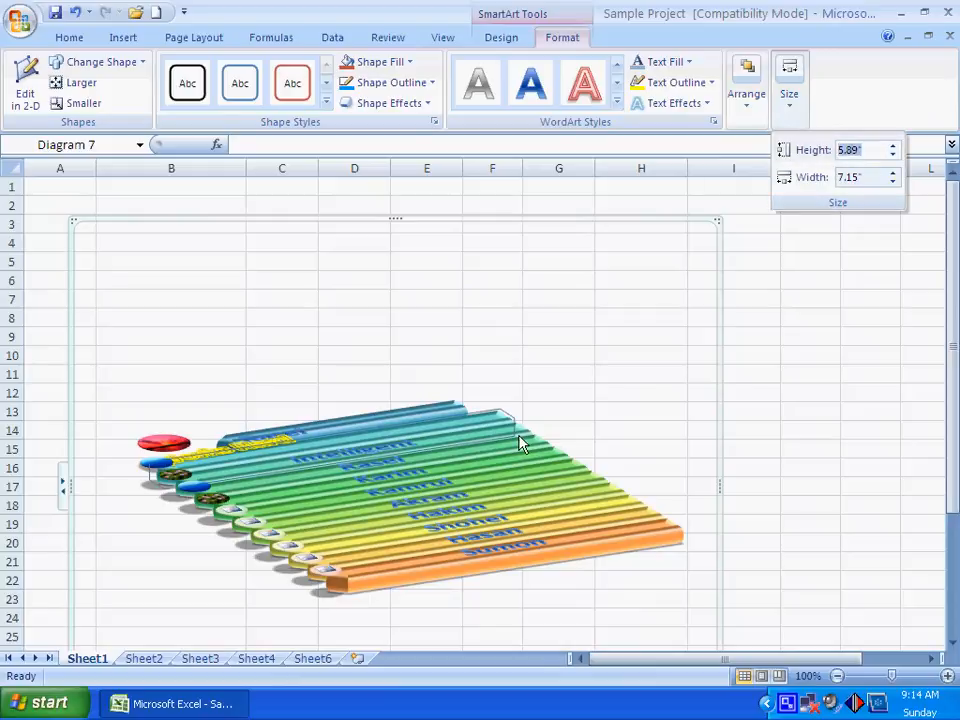
pyautogui.write('10')
pyautogui.press('Return')
pyautogui.scroll(-4, 465, 440)
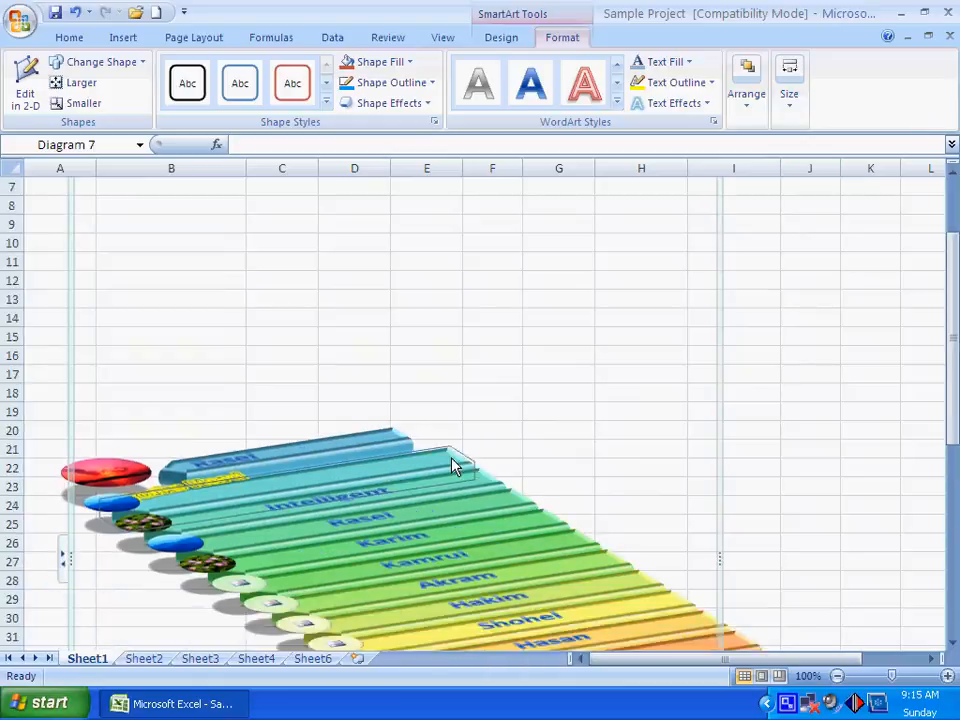
pyautogui.click(789, 95)
pyautogui.click(849, 176)
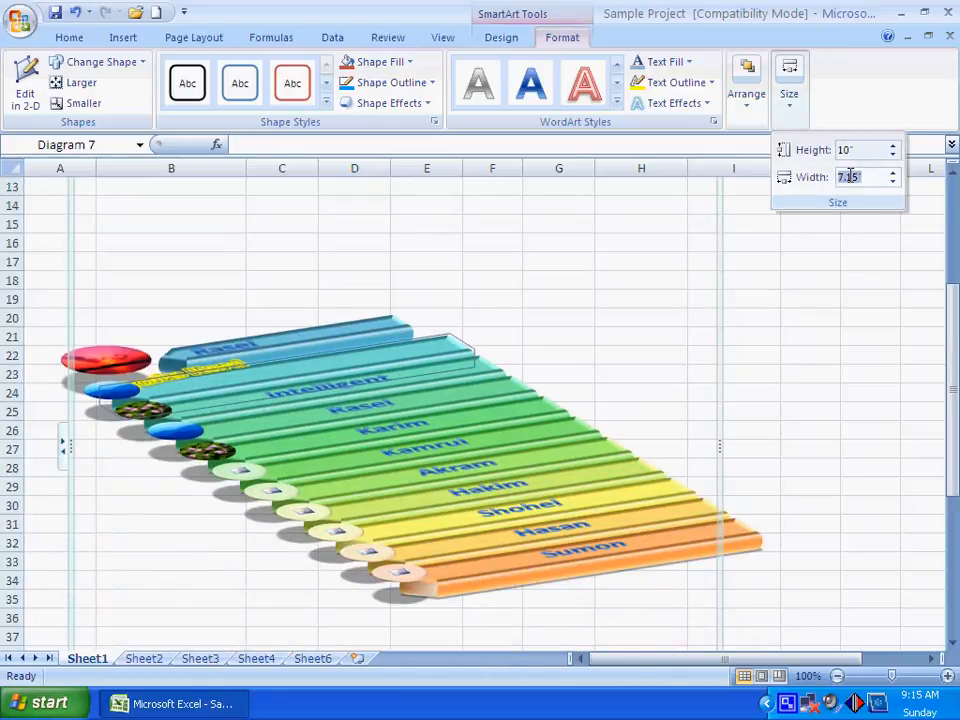
pyautogui.press('Return')
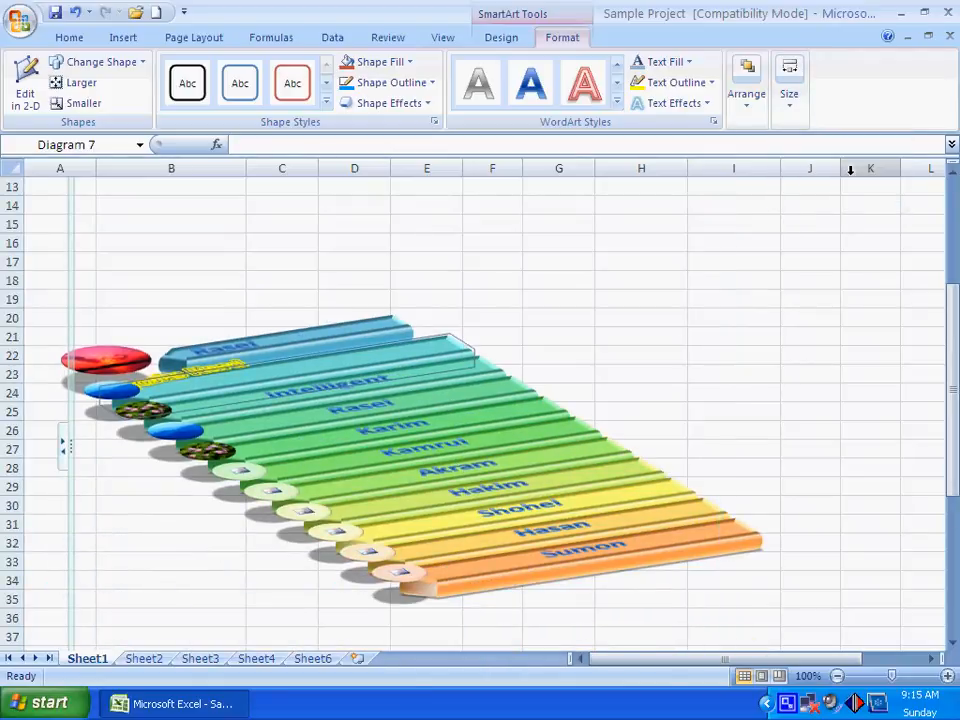
# Step: Shrink the SmartArt diagram to a height and width of 2 inches each
pyautogui.click(789, 95)
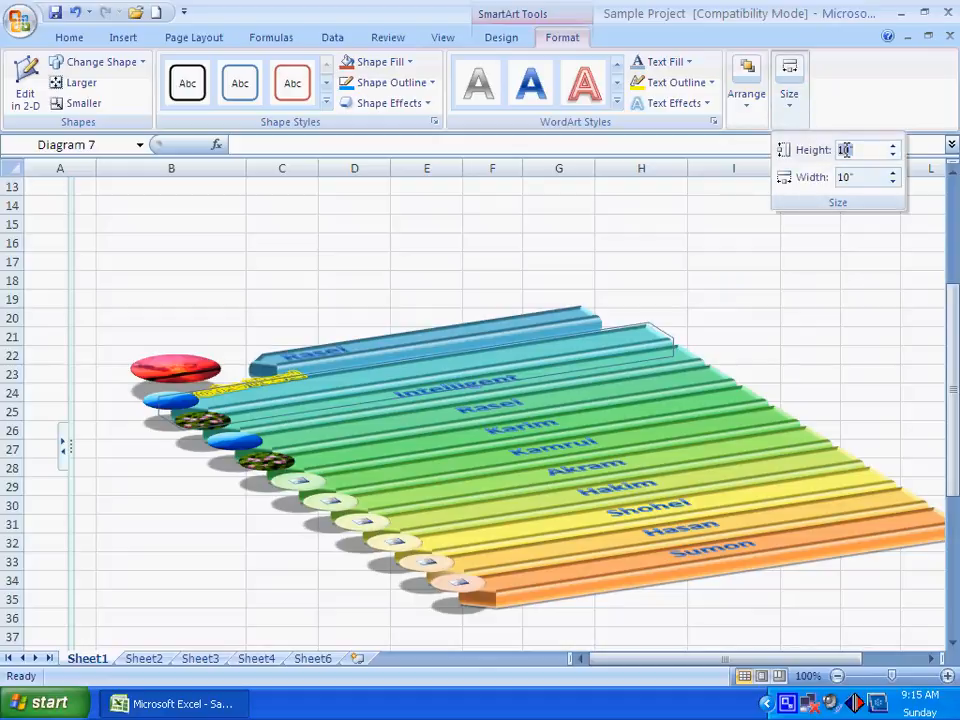
pyautogui.write('2')
pyautogui.click(843, 178)
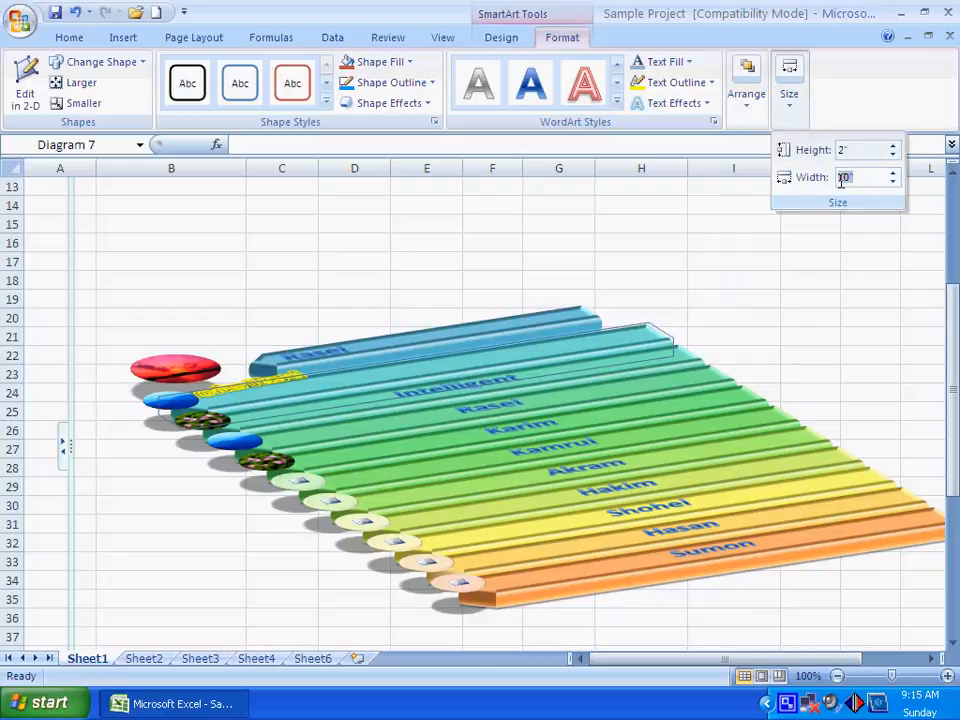
pyautogui.press('Return')
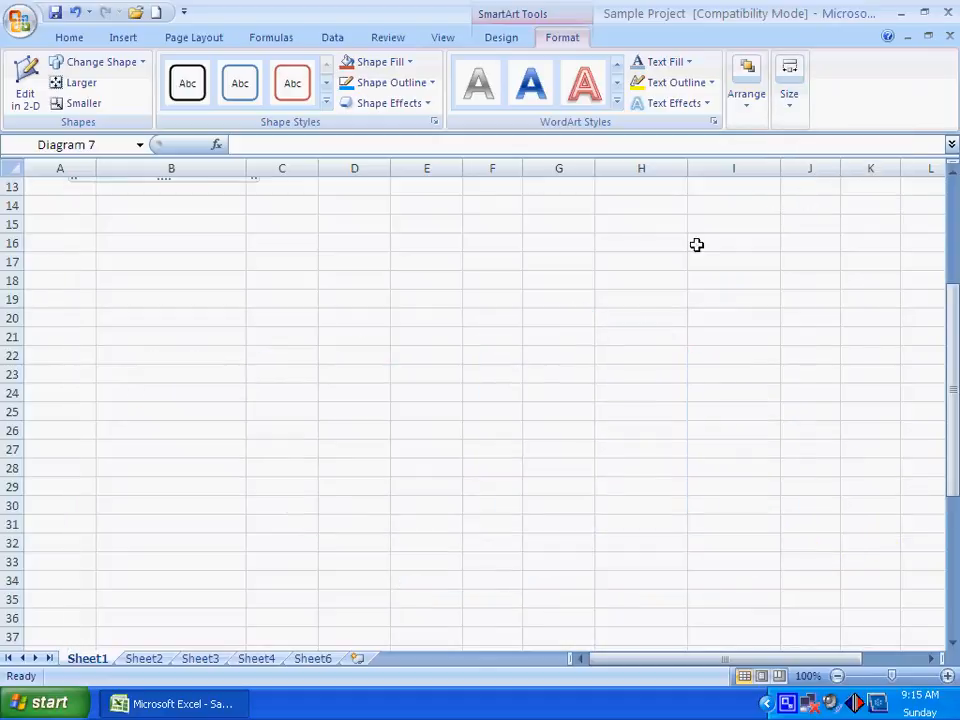
pyautogui.scroll(4, 329, 428)
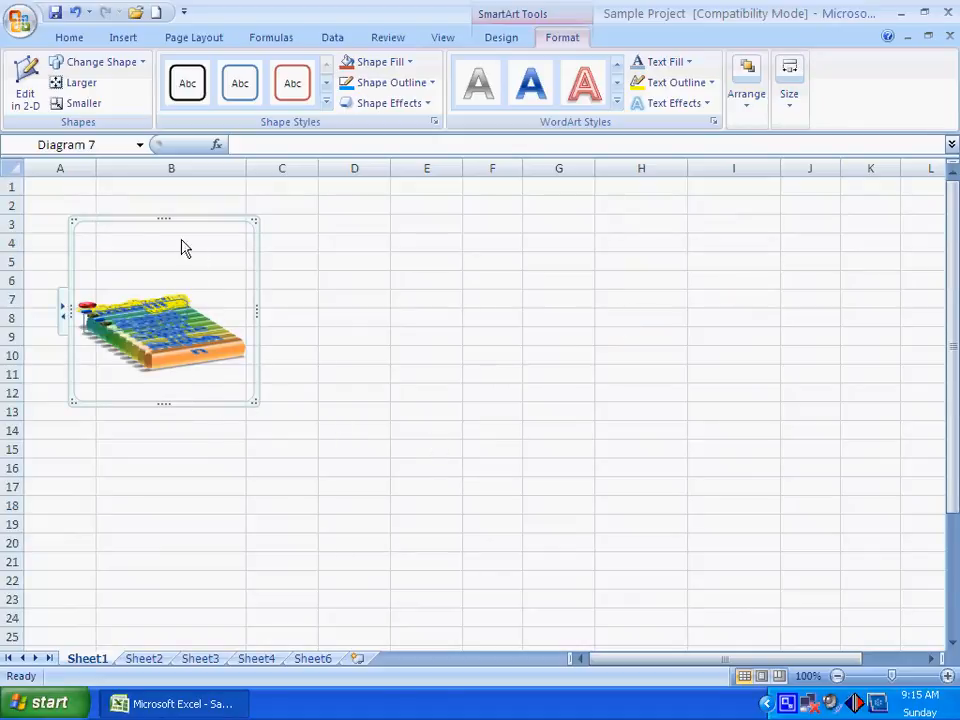
# Step: Enlarge the SmartArt frame from its lower-right corner to about 4.8 inches high and 7.43 inches wide, and check its size
pyautogui.click(64, 311)
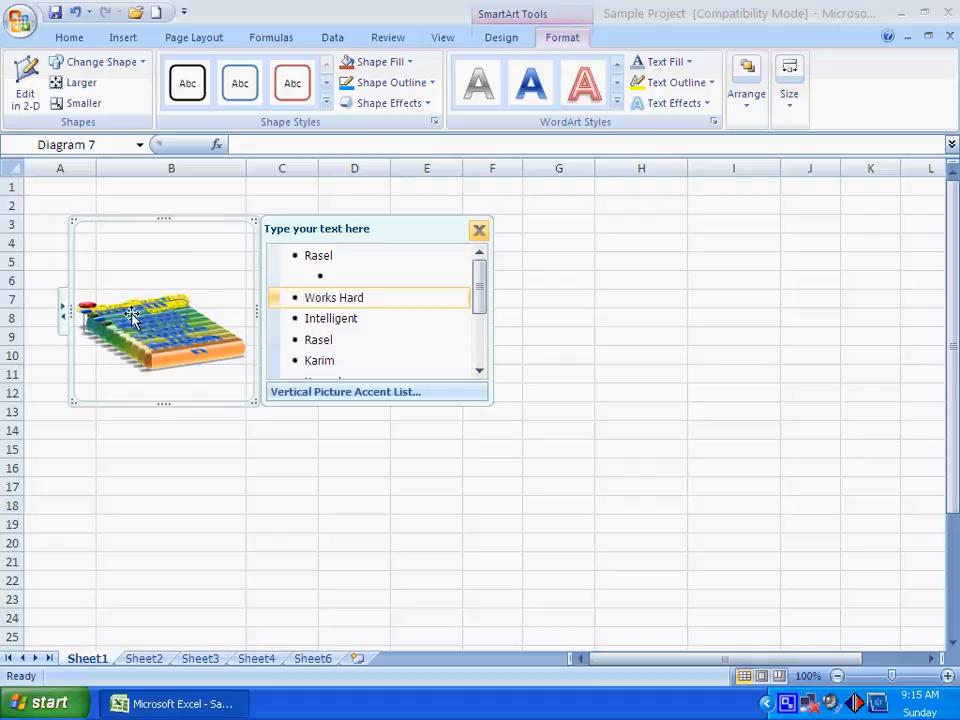
pyautogui.click(479, 229)
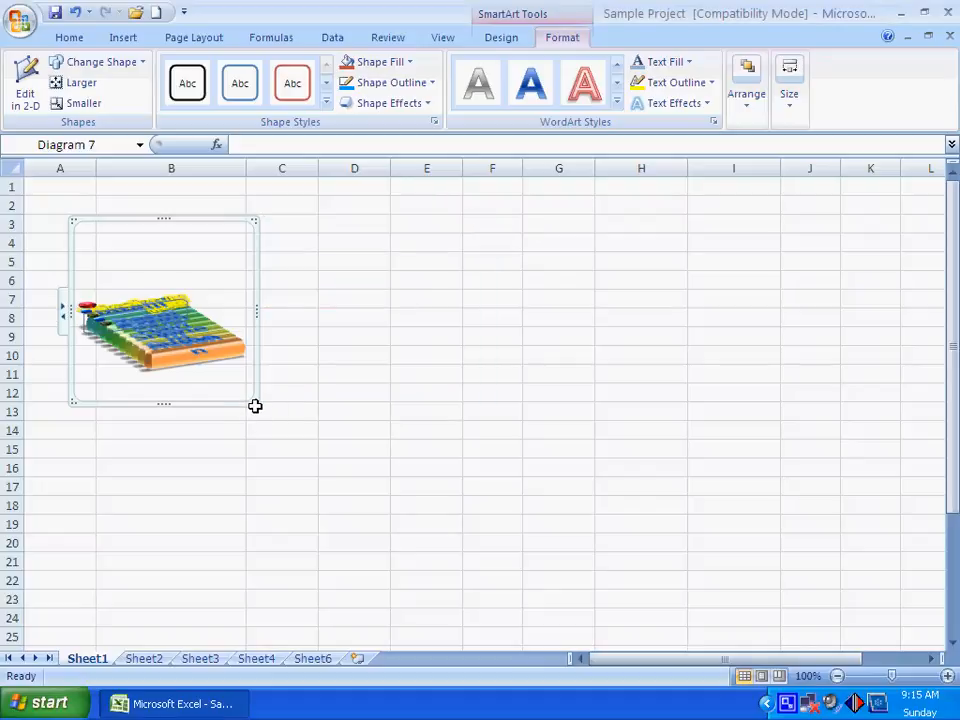
pyautogui.moveTo(255, 405); pyautogui.dragTo(746, 645)
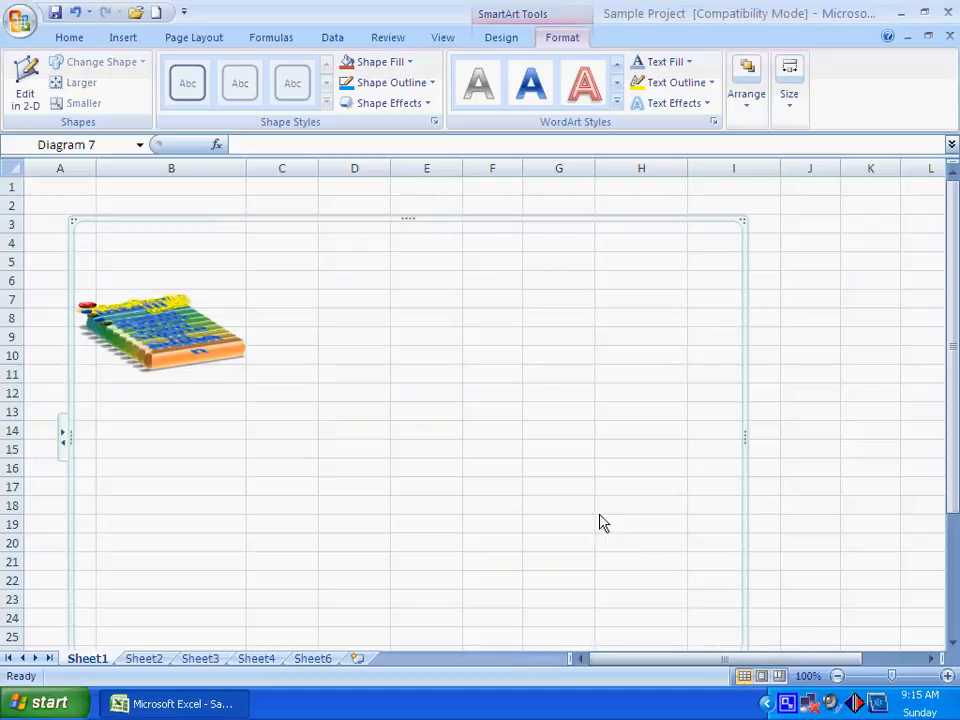
pyautogui.click(790, 100)
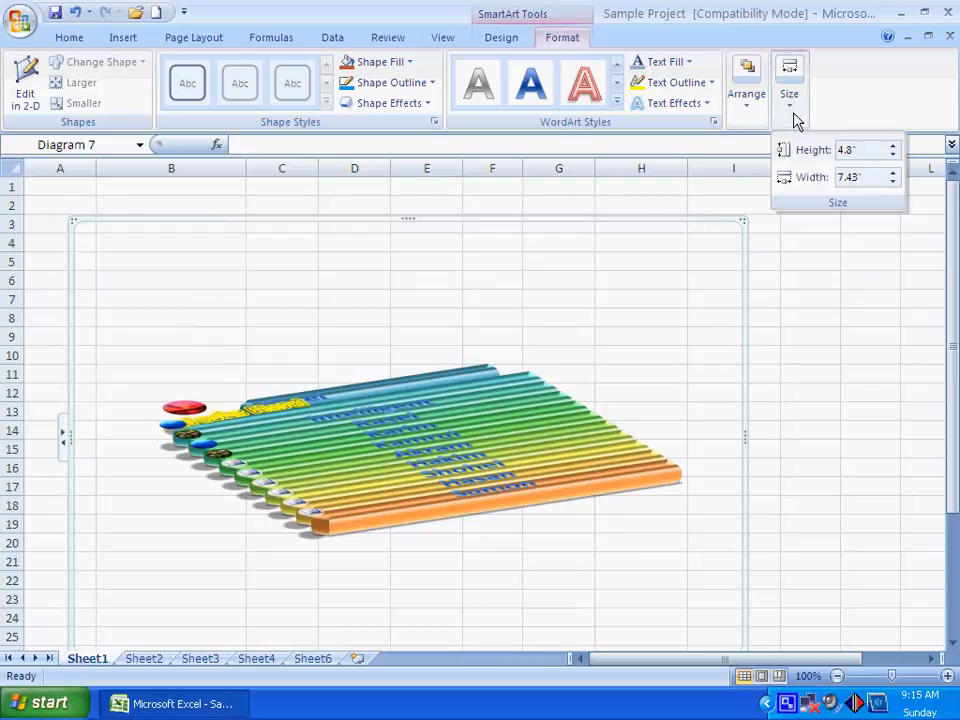
pyautogui.click(788, 100)
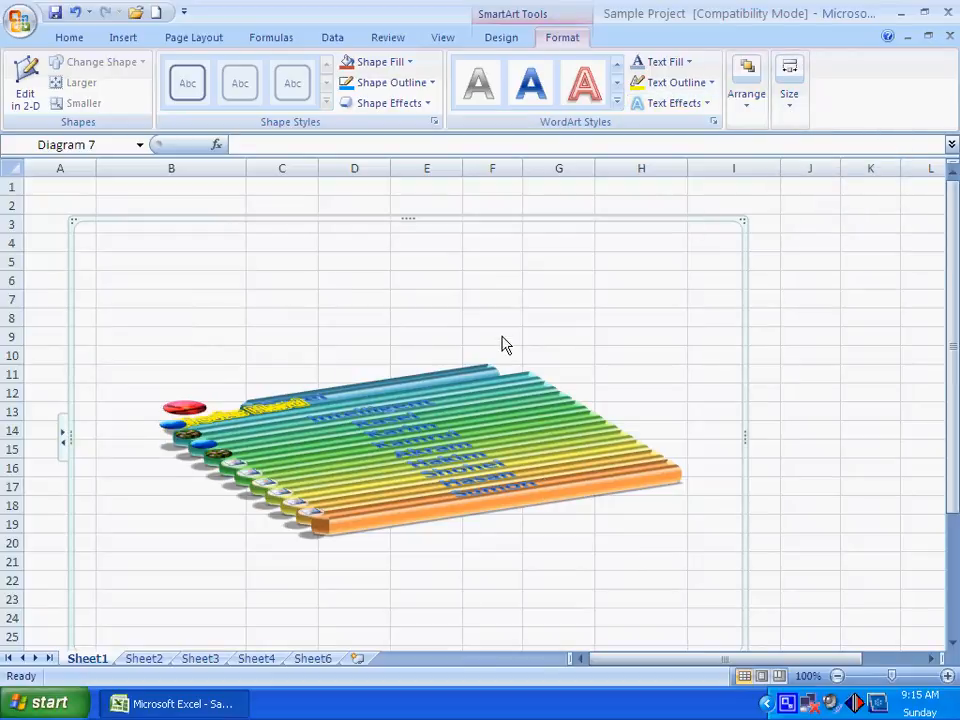
# Step: Delete the topmost shape, above "Works Hard", from the tilted SmartArt diagram
pyautogui.click(380, 413)
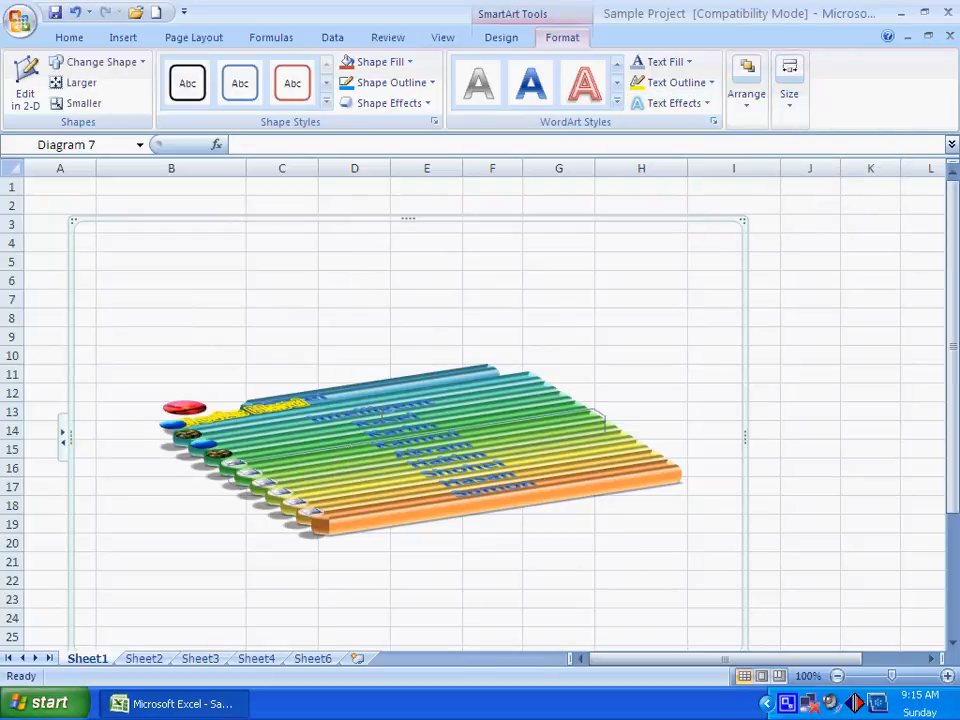
pyautogui.click(398, 388)
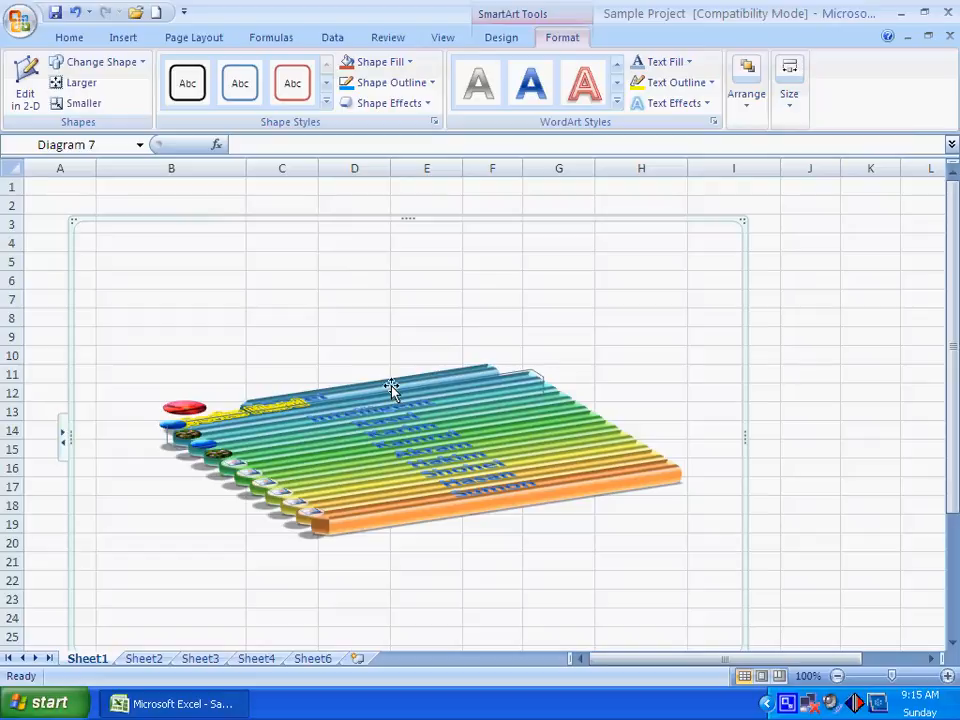
pyautogui.moveTo(391, 388); pyautogui.dragTo(333, 363)
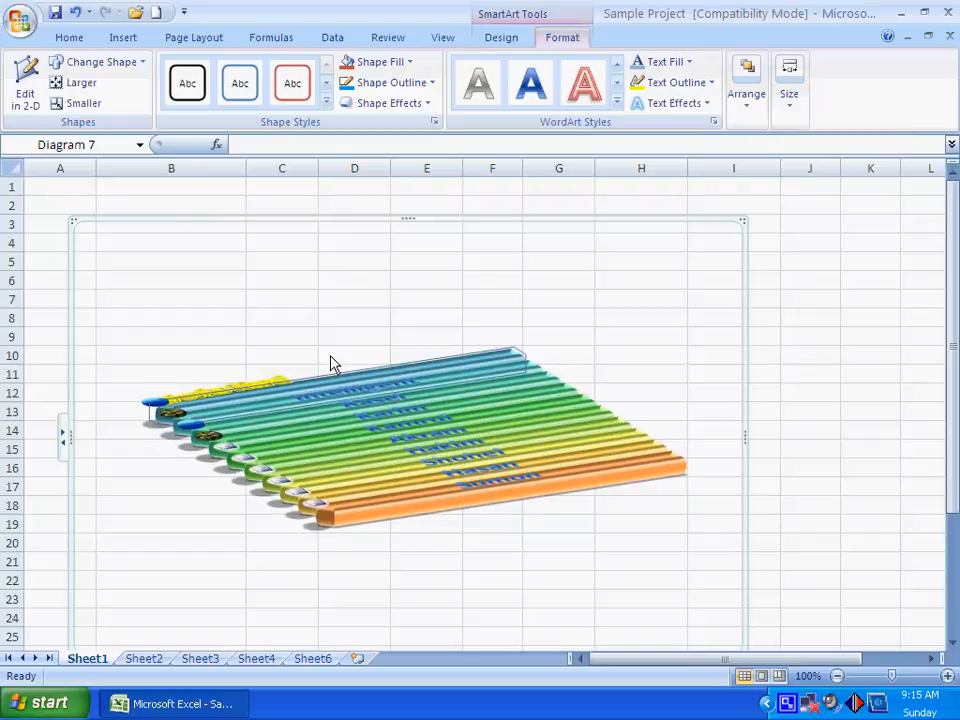
# Step: Undo the shape deletion, the diagram resizes and the text effects back to the yellow-outlined "Works Hard" text
pyautogui.click(75, 14)
pyautogui.click(75, 14)
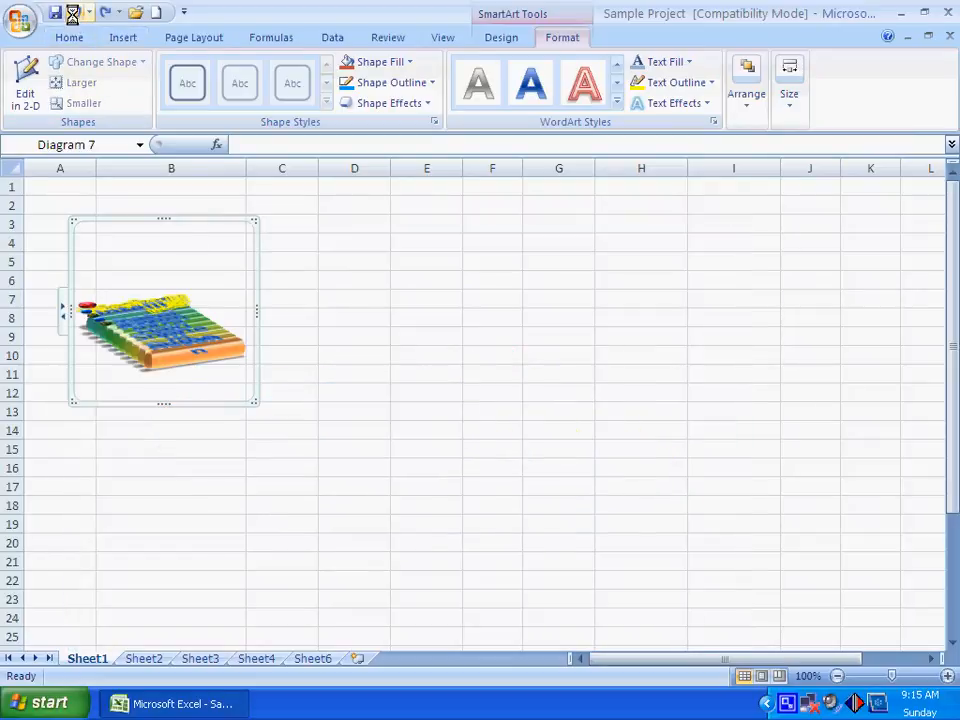
pyautogui.click(75, 14)
pyautogui.click(75, 14)
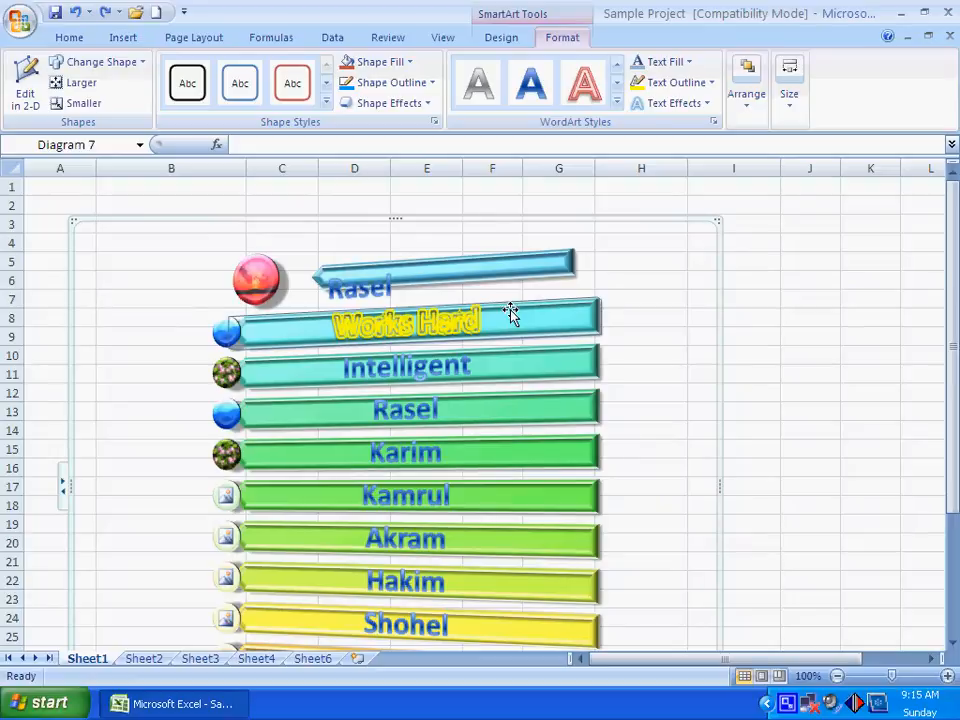
# Step: Delete the "Works Hard" shape and the name shape directly below "Intelligent" from the SmartArt diagram
pyautogui.press('Delete')
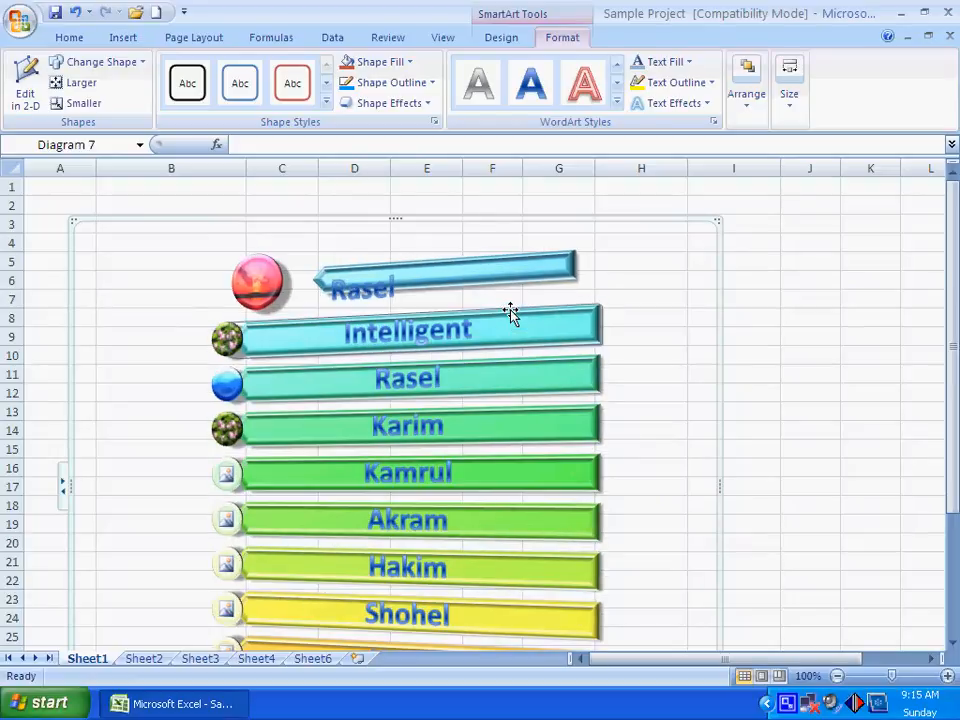
pyautogui.click(255, 285)
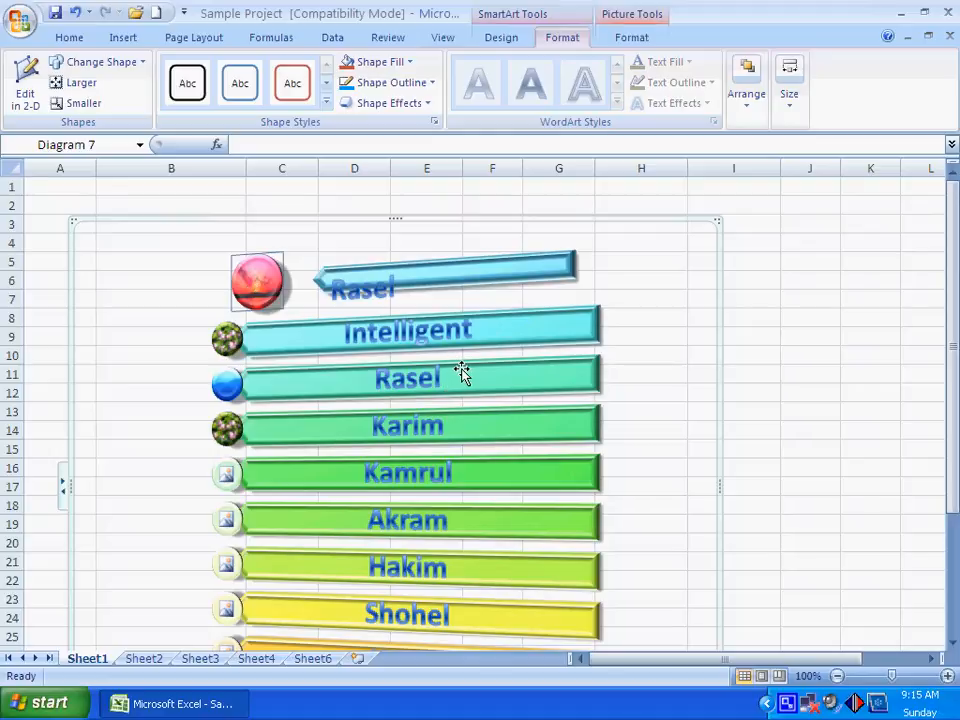
pyautogui.click(462, 372)
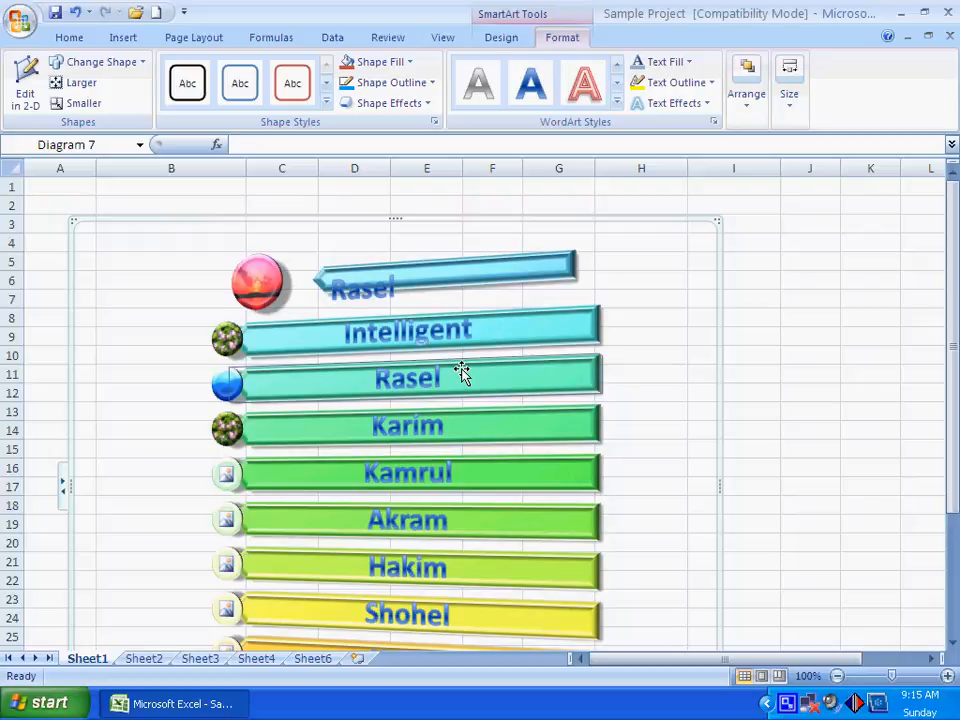
pyautogui.press('Delete')
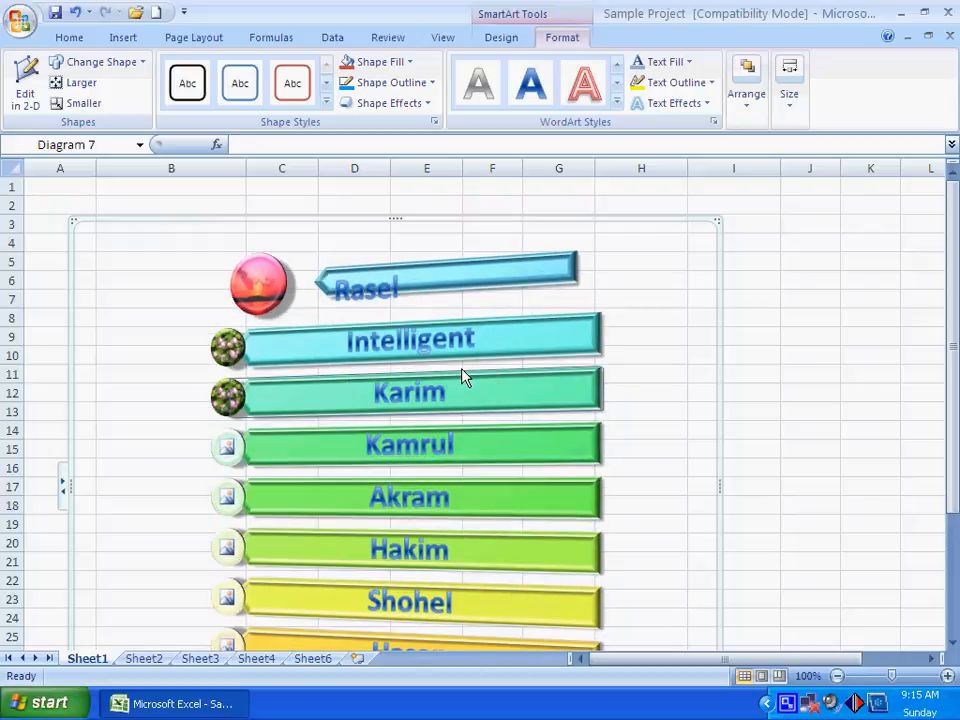
# Step: Delete the topmost shape above "Intelligent" and the name shape two rows below "Intelligent" from the SmartArt diagram
pyautogui.click(432, 259)
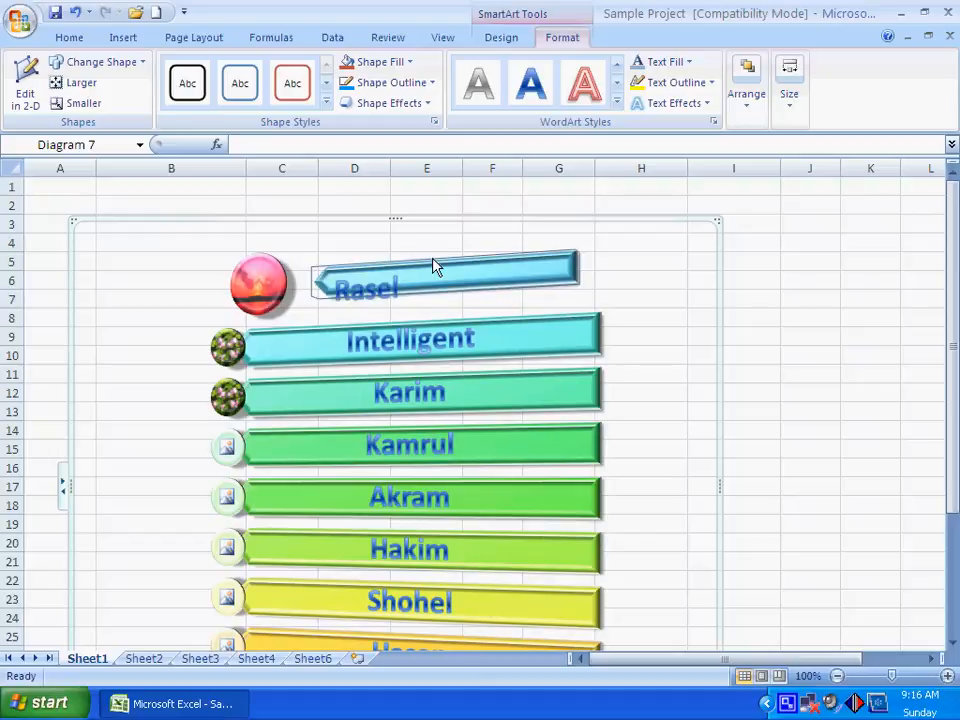
pyautogui.press('Delete')
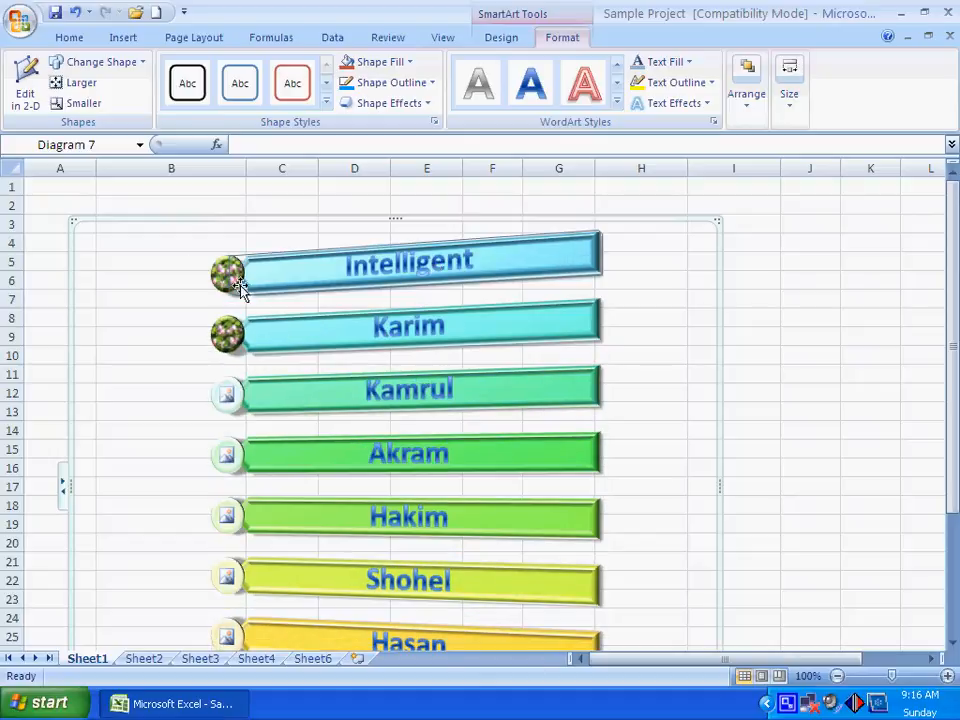
pyautogui.click(448, 372)
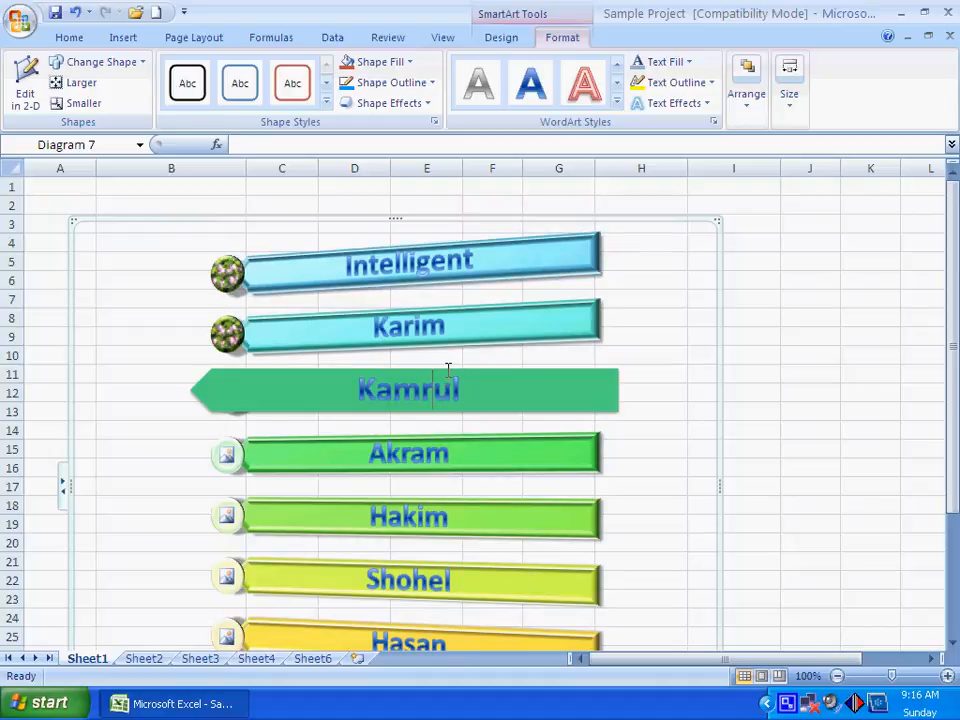
pyautogui.press('Escape')
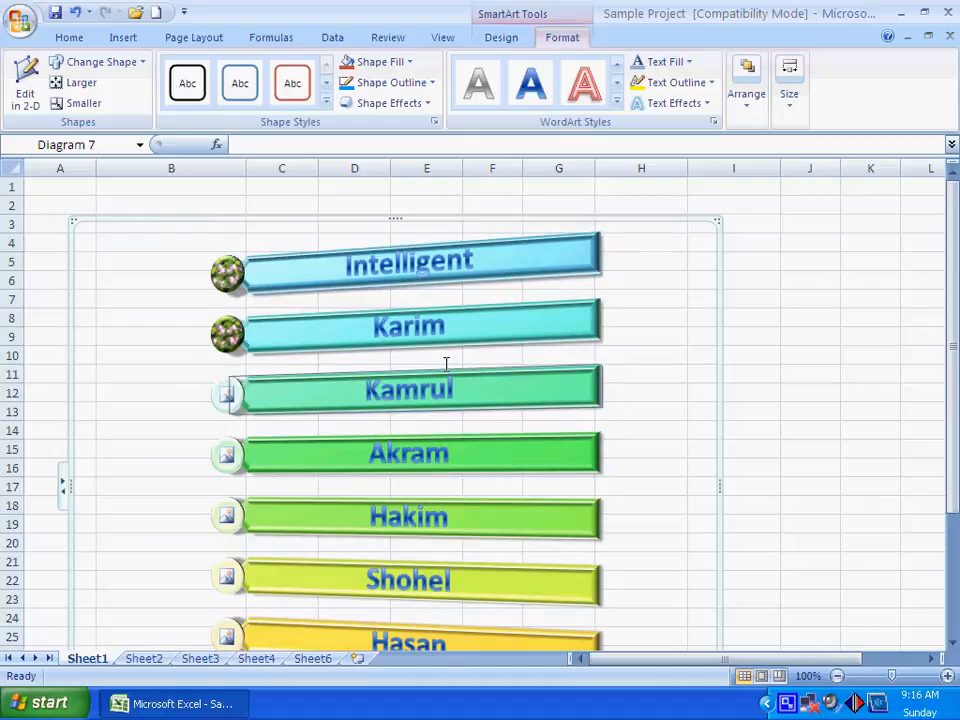
pyautogui.press('Delete')
pyautogui.scroll(-3, 490, 323)
pyautogui.scroll(3, 484, 323)
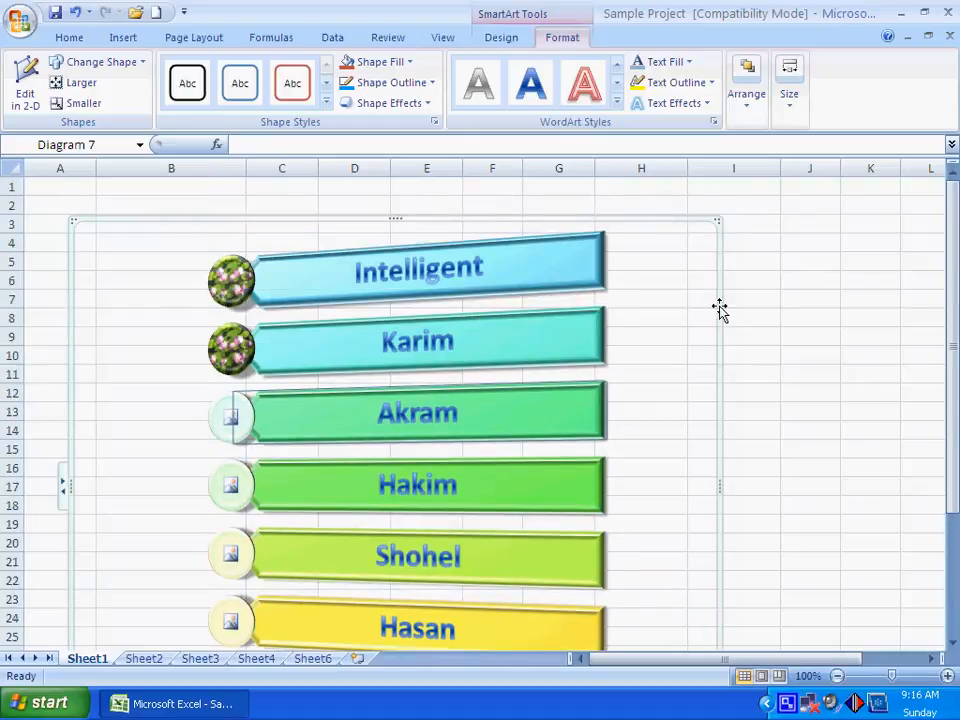
# Step: Delete the whole SmartArt diagram from Sheet1 and select cell C8
pyautogui.click(391, 212)
pyautogui.click(388, 216)
pyautogui.click(391, 251)
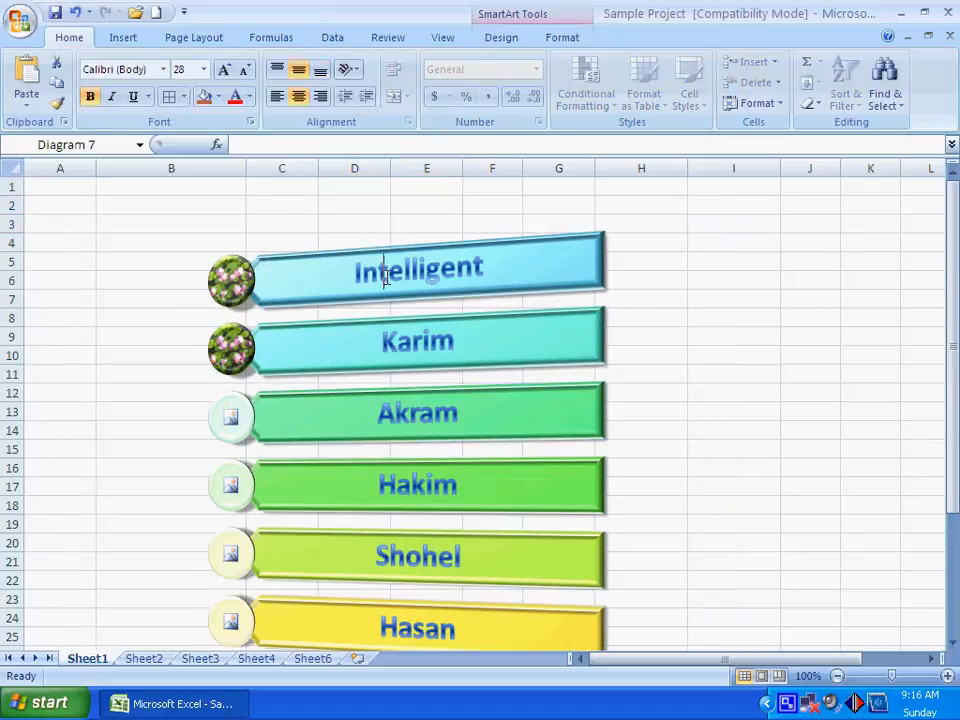
pyautogui.click(387, 220)
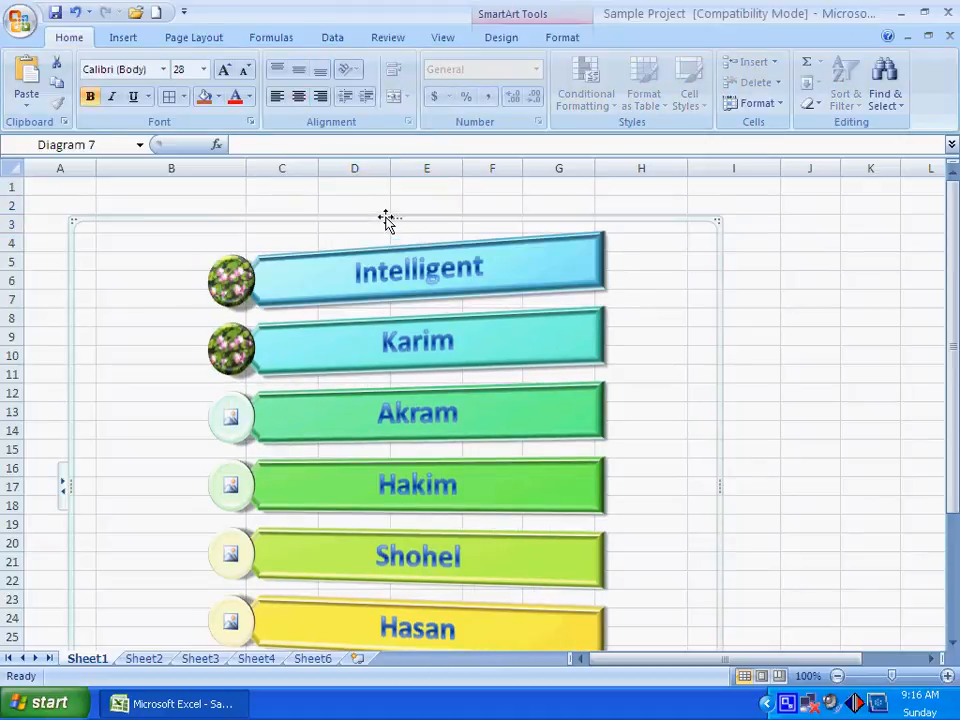
pyautogui.press('Delete')
pyautogui.click(289, 322)
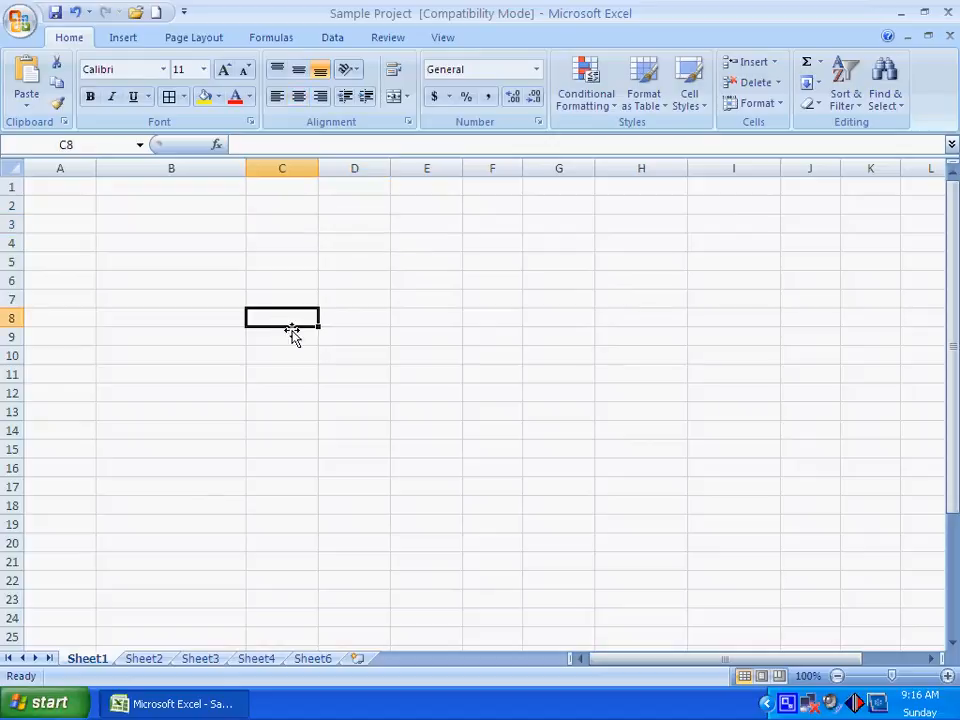